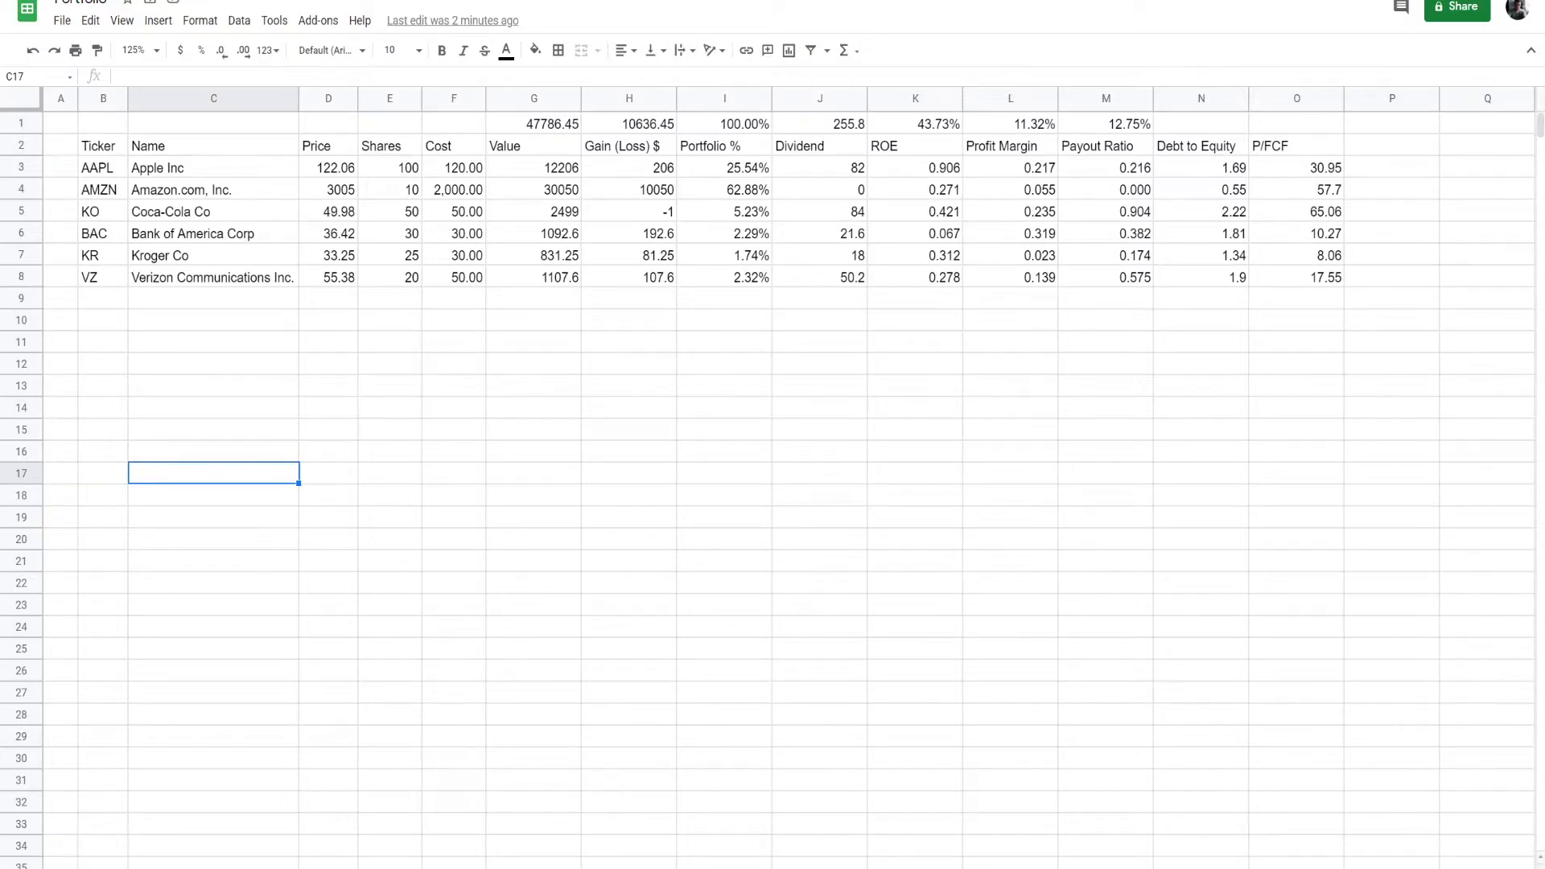
# - Make the header row of the portfolio table bold, from Ticker through P/FCF
pyautogui.click(107, 303)
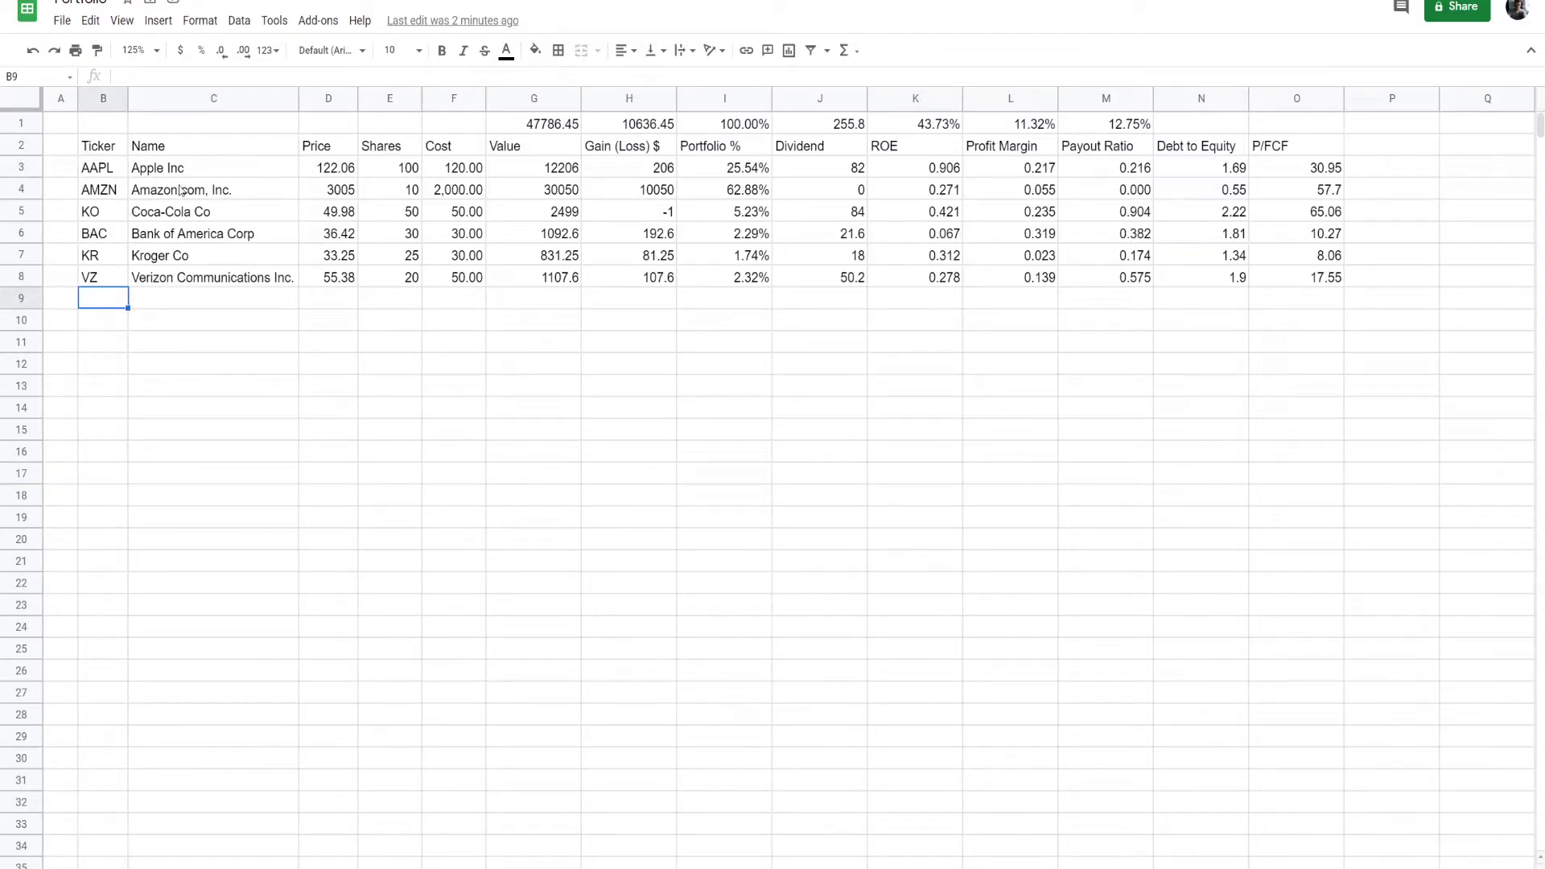
pyautogui.moveTo(115, 145); pyautogui.dragTo(1297, 147)
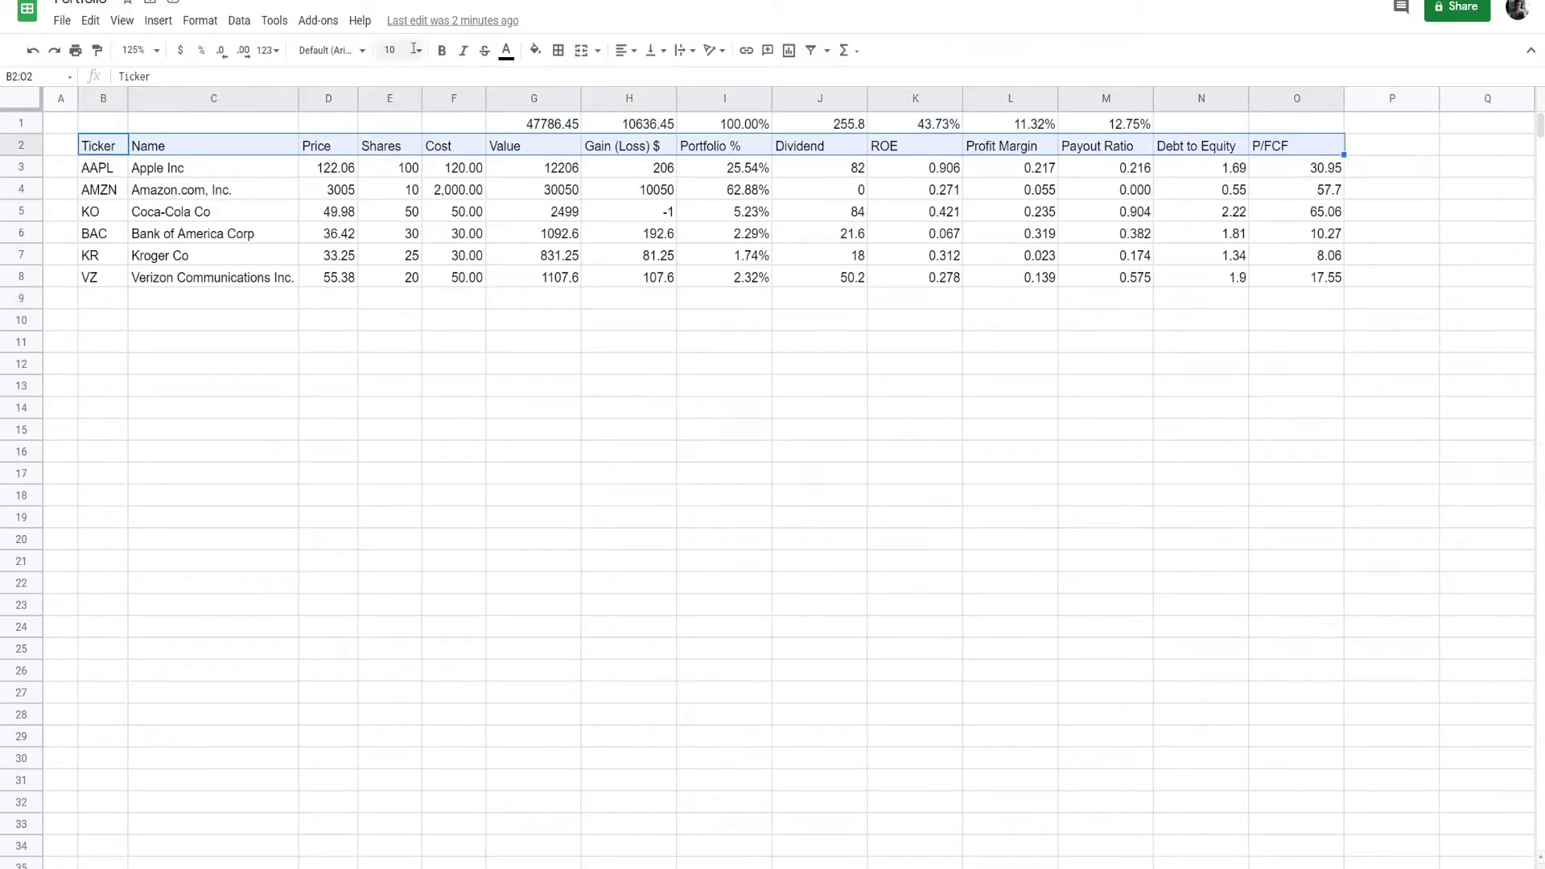
pyautogui.click(445, 53)
pyautogui.click(531, 429)
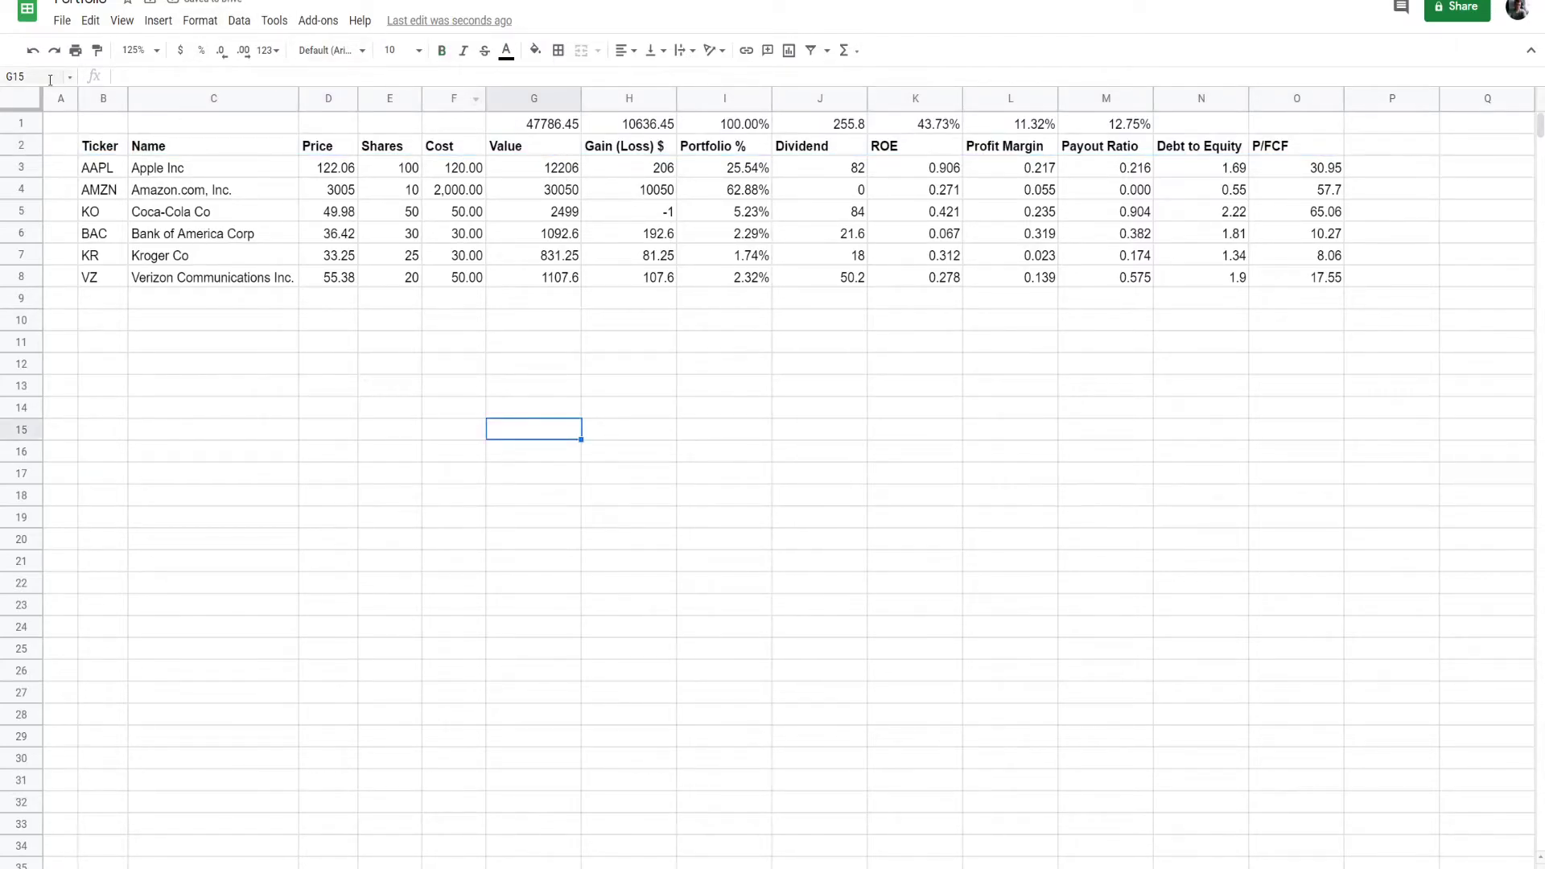
# - Hide the gridlines on the sheet
pyautogui.click(121, 22)
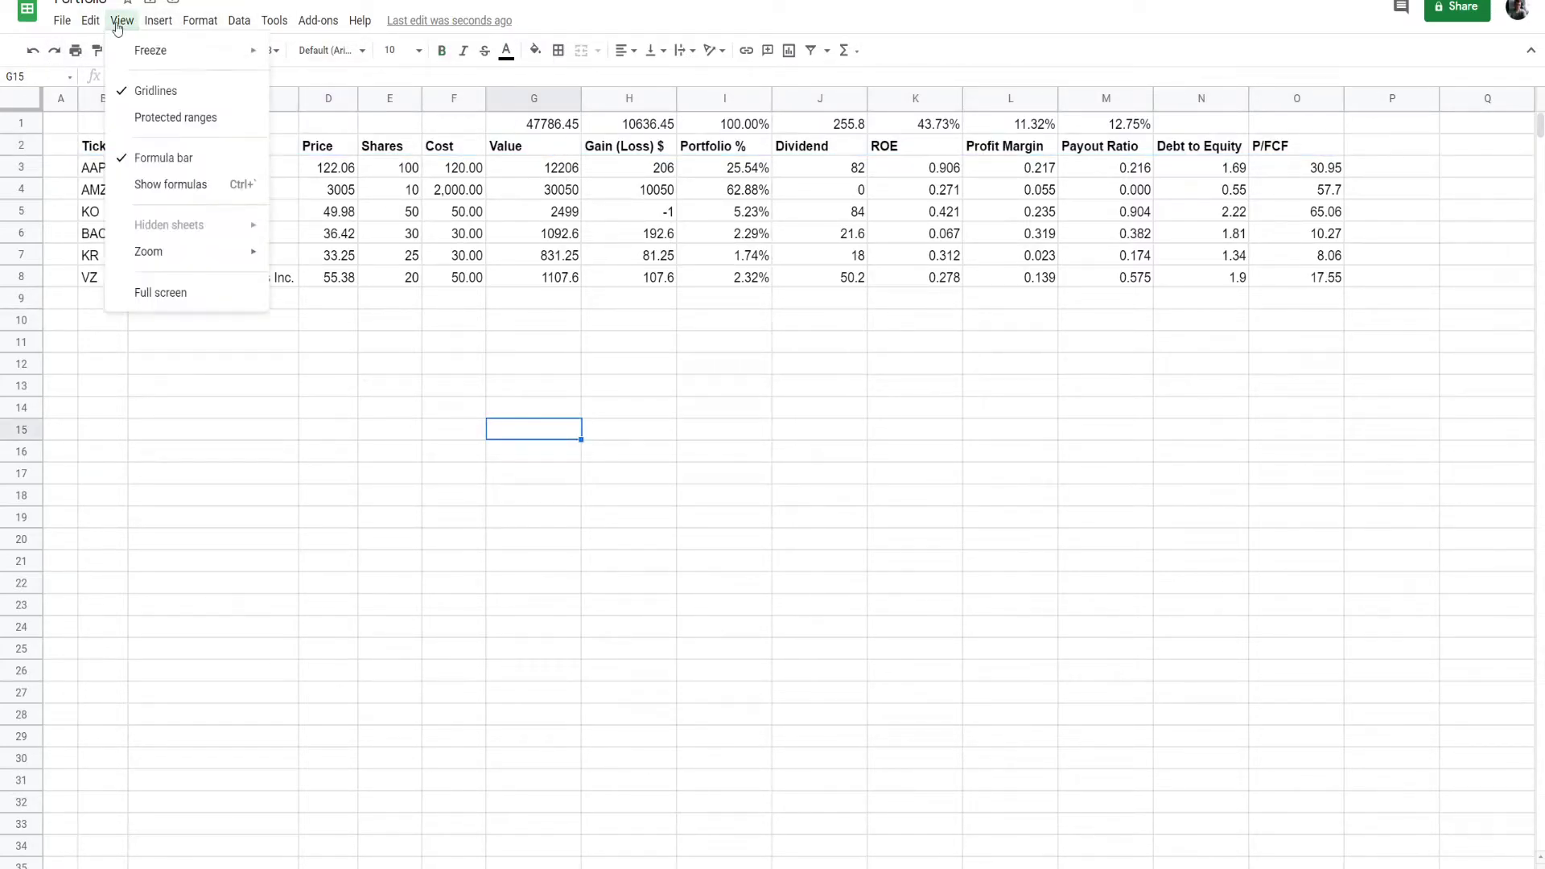
pyautogui.click(157, 90)
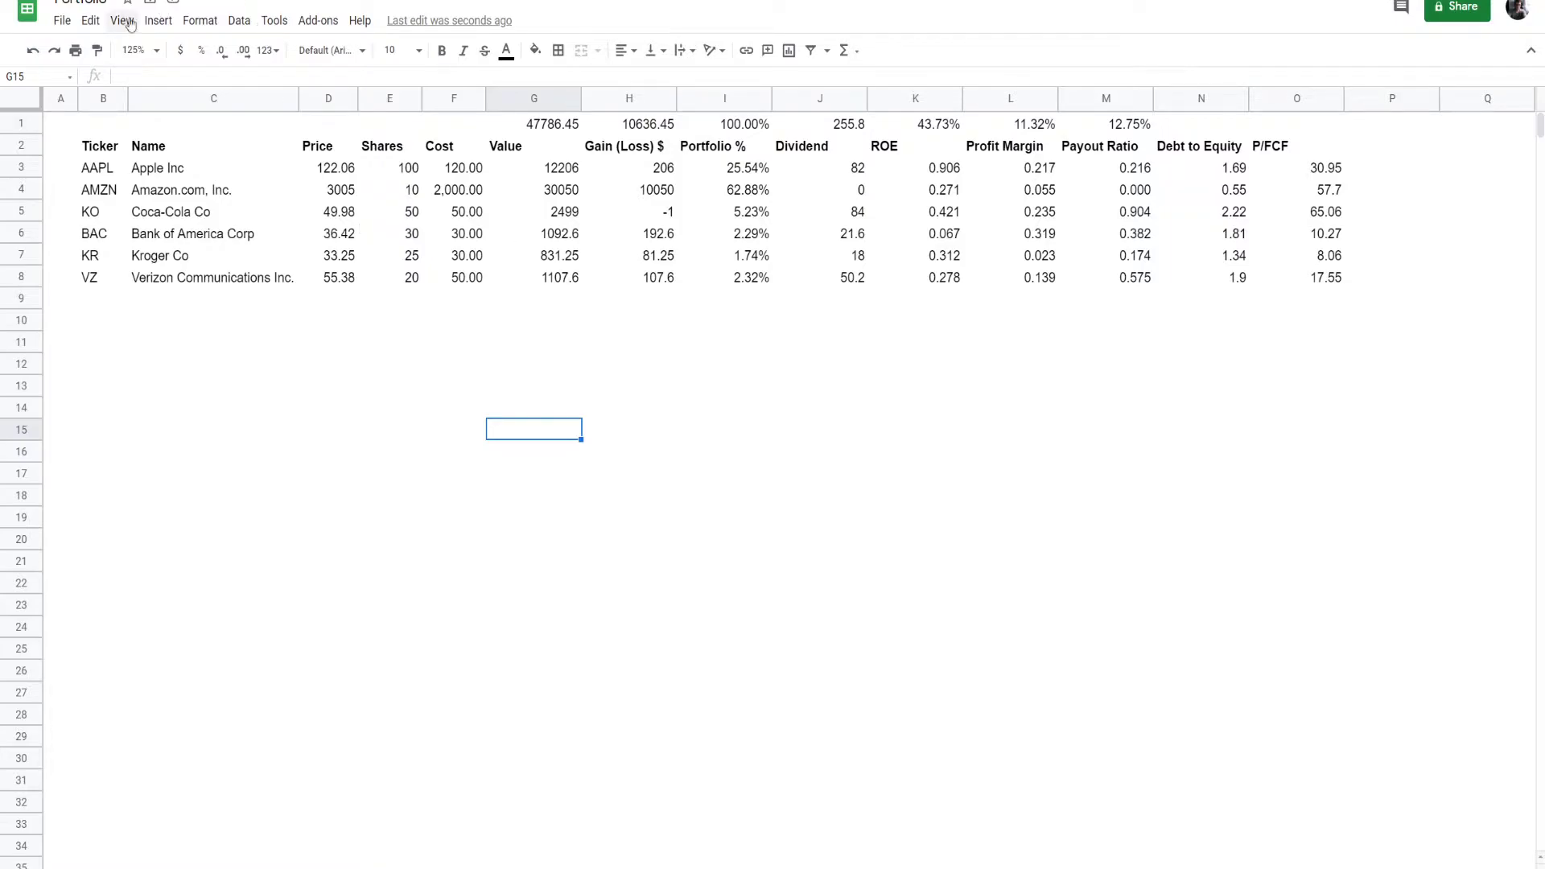
pyautogui.click(386, 435)
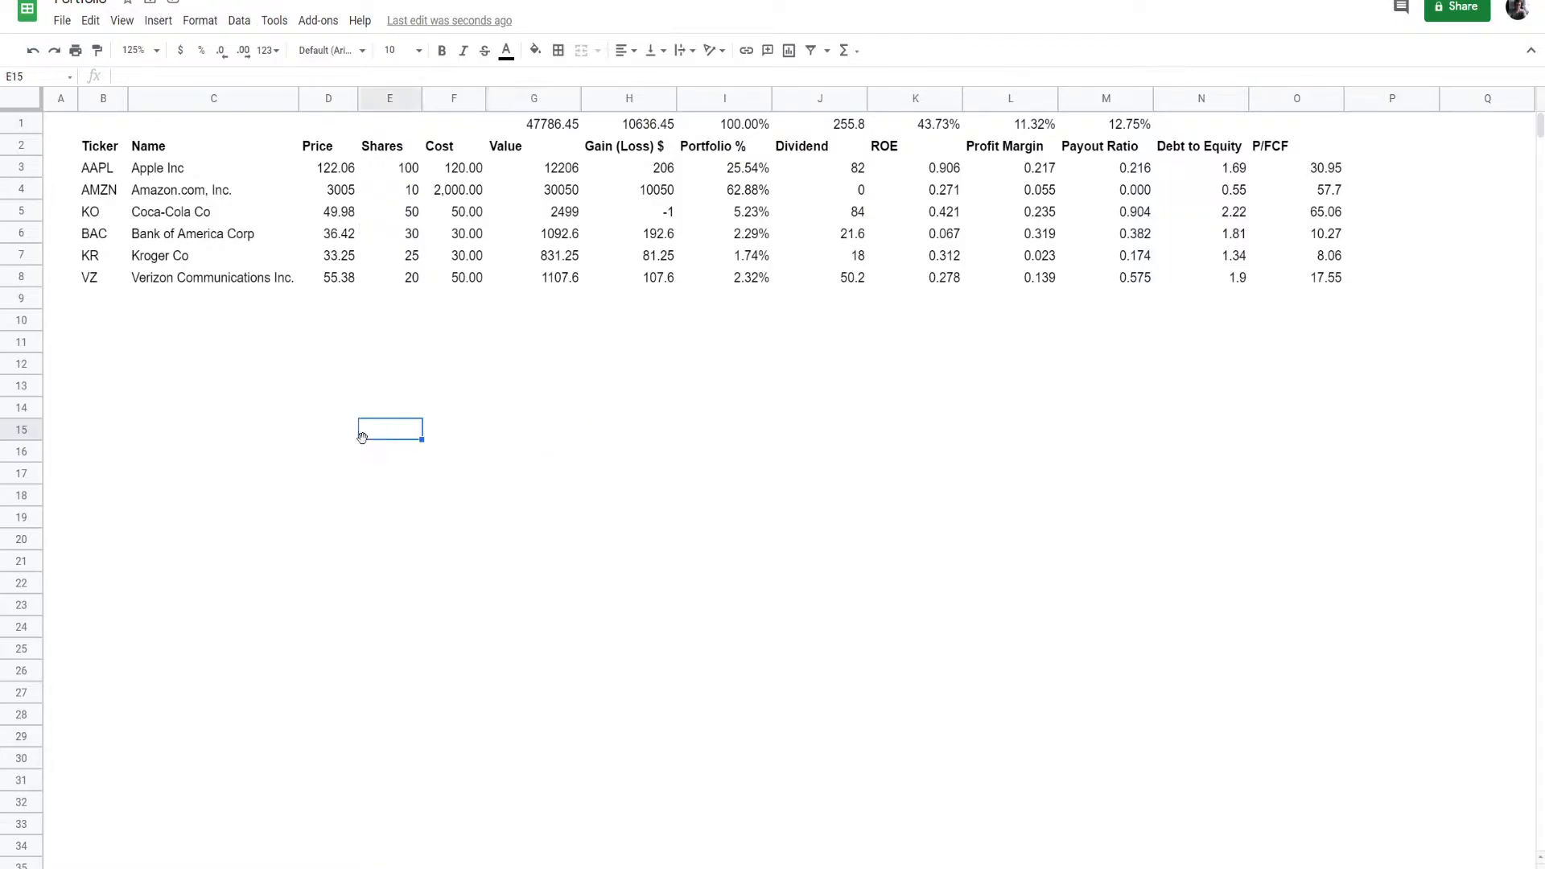
# - Insert seven blank rows above the totals row at the start of the sheet
pyautogui.moveTo(23, 125); pyautogui.dragTo(21, 255)
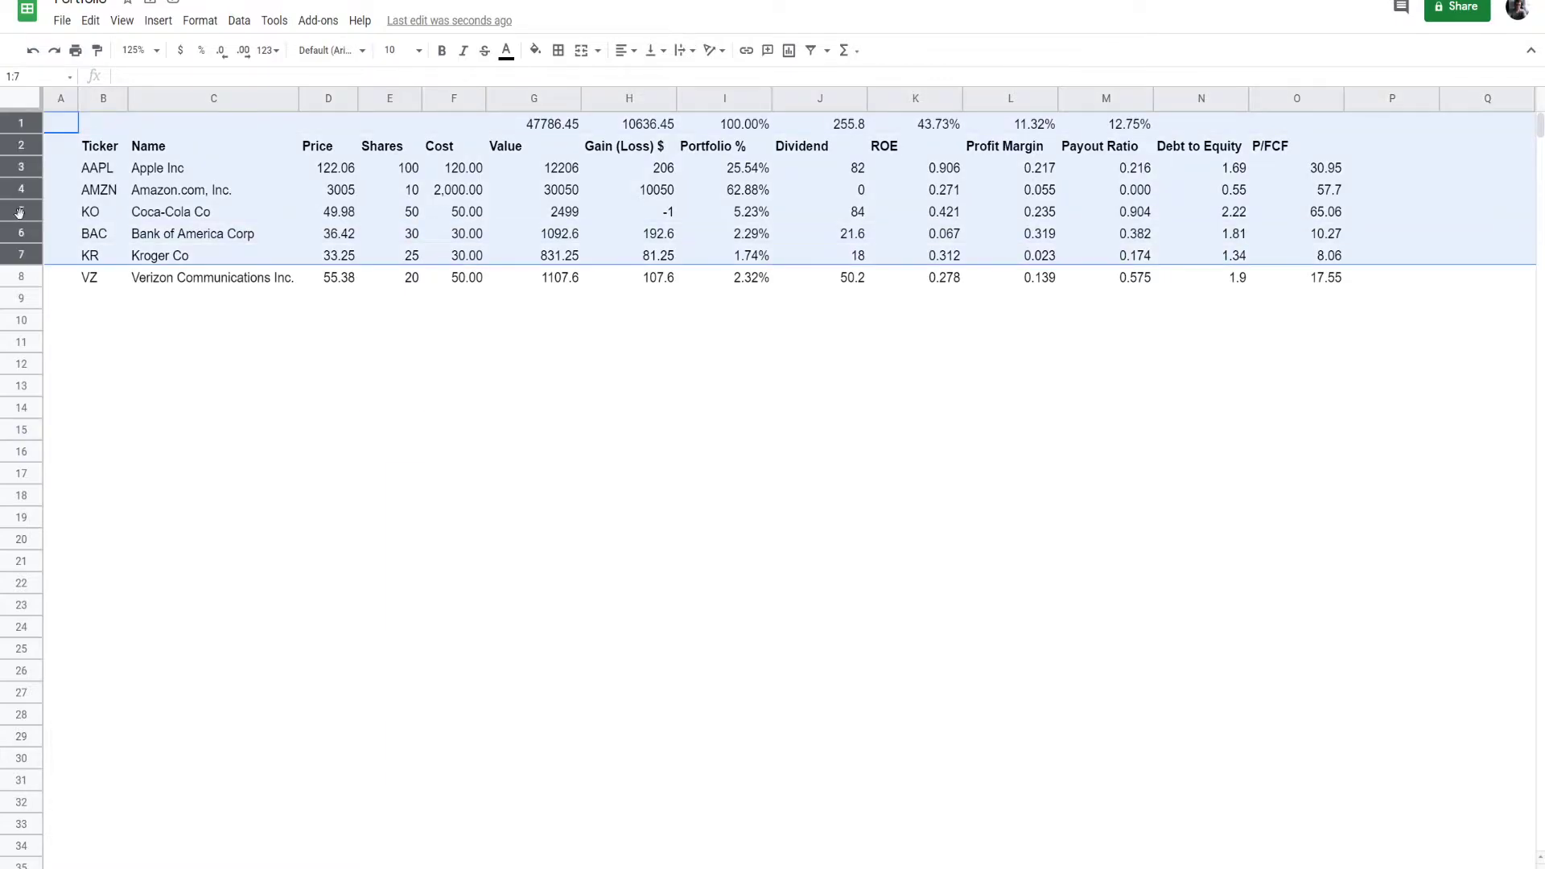
pyautogui.rightClick(22, 219)
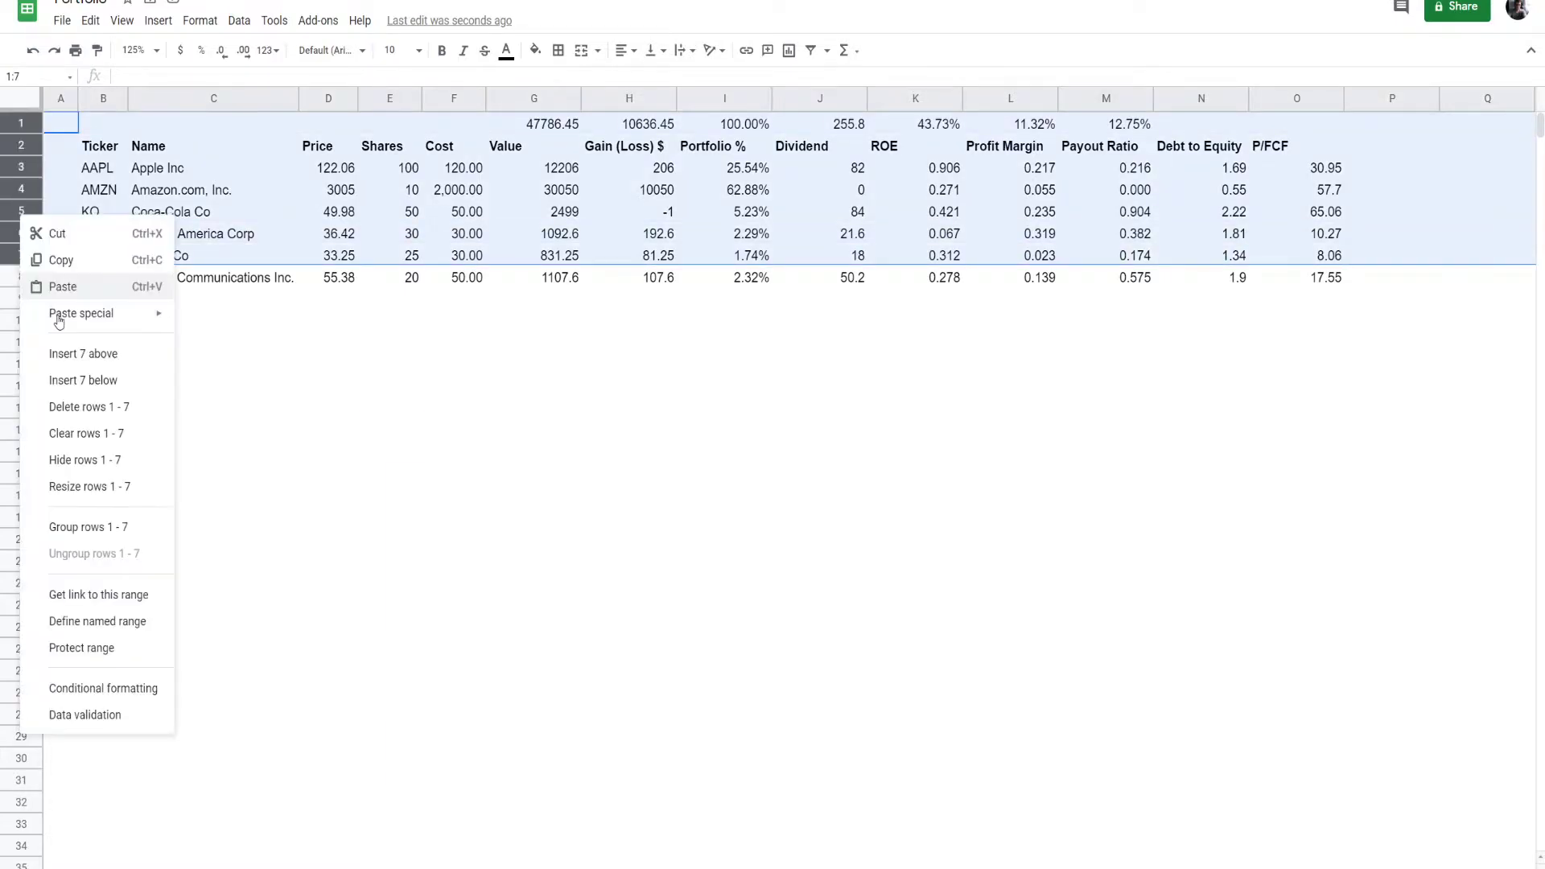
pyautogui.click(93, 358)
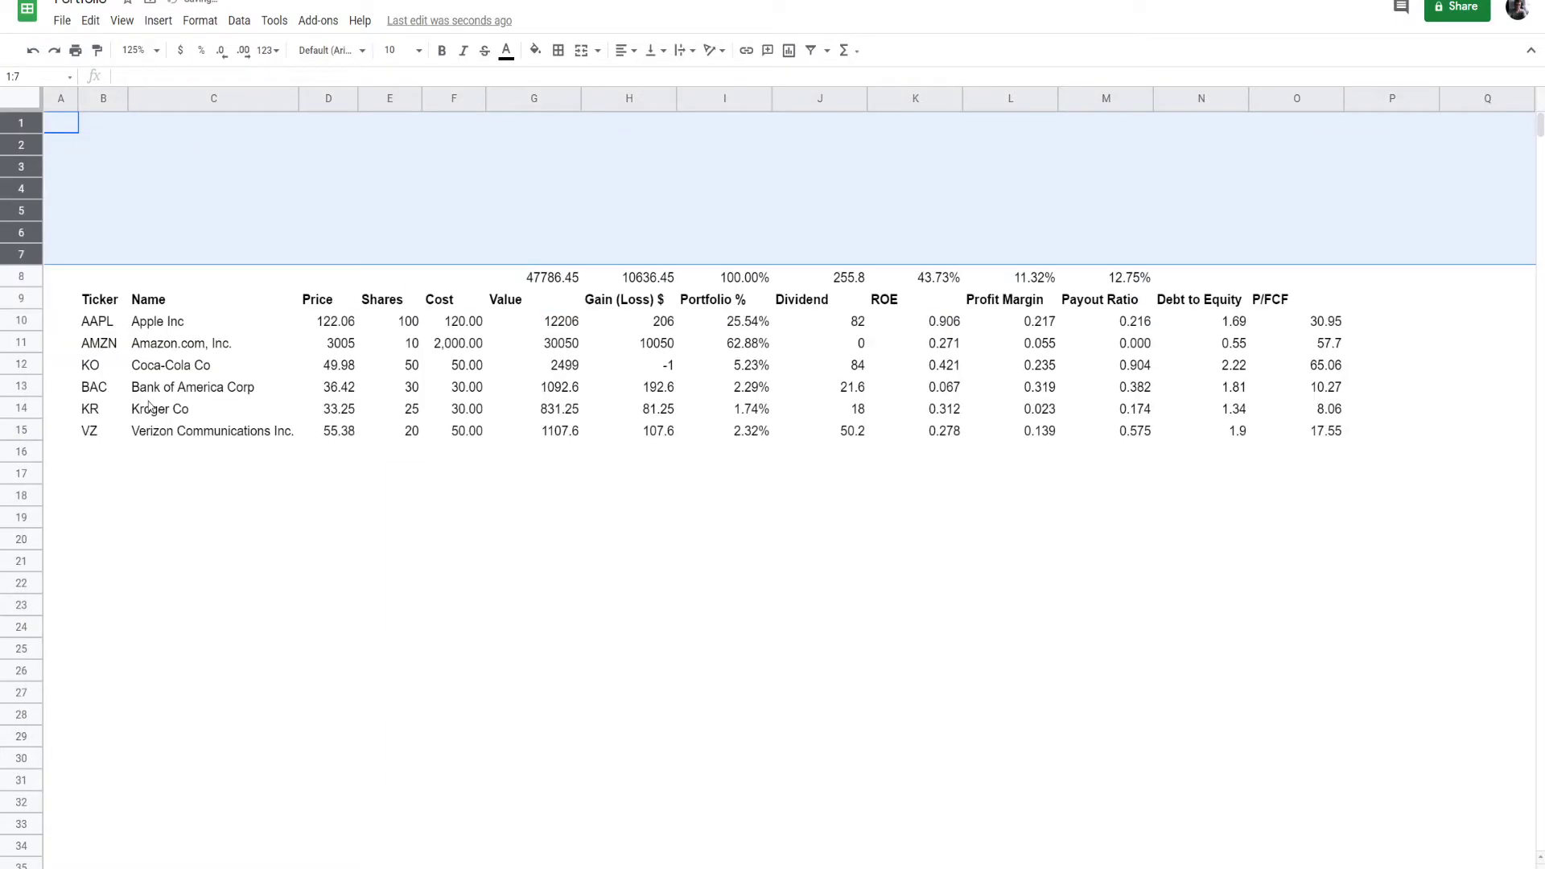
pyautogui.click(315, 518)
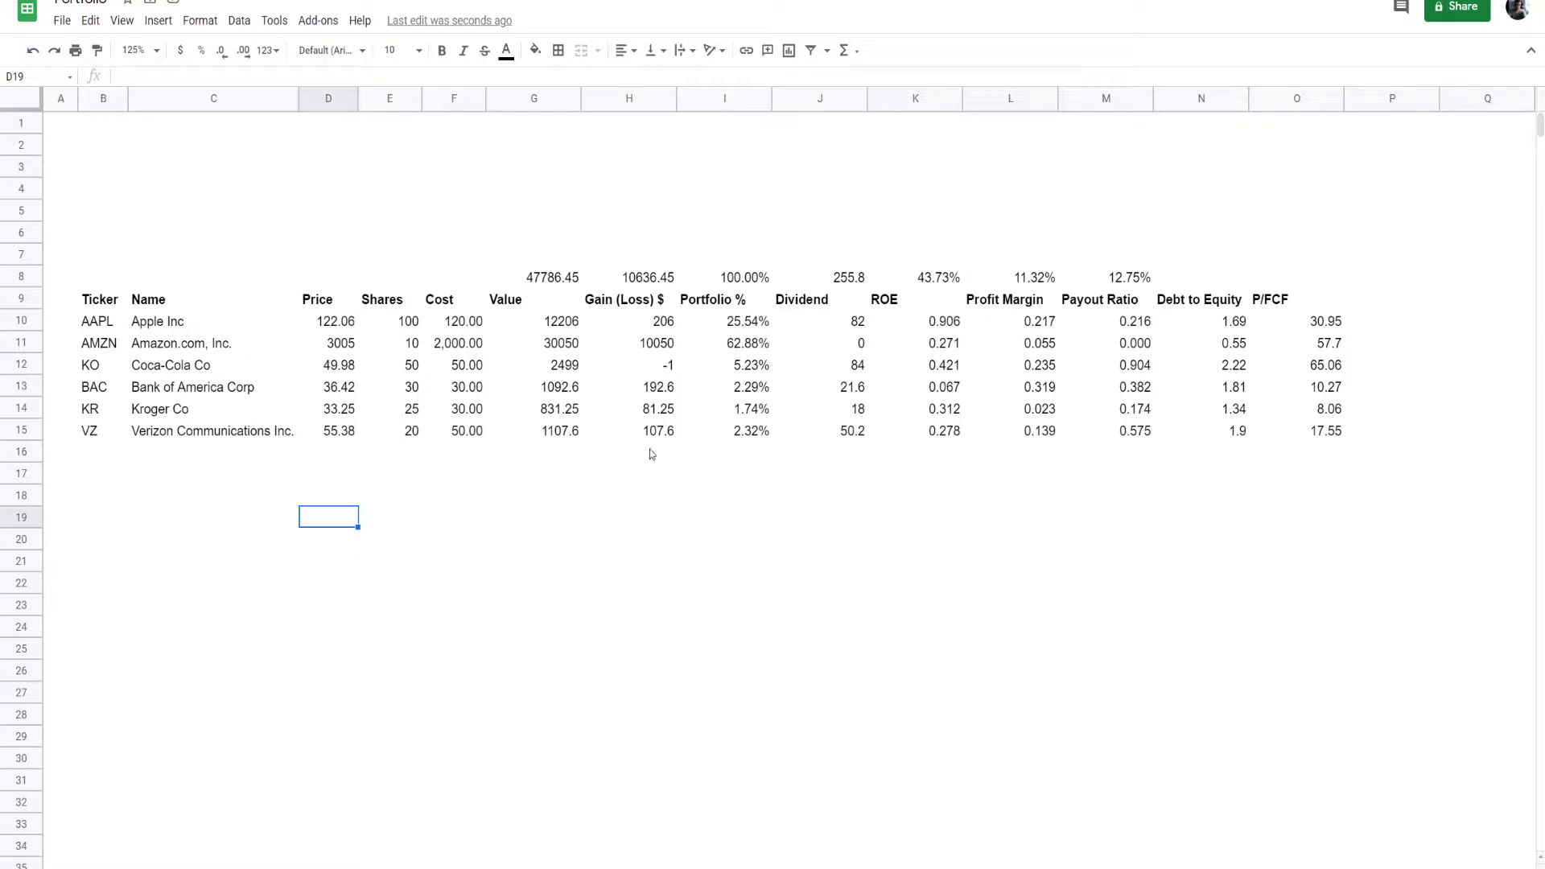
pyautogui.click(594, 559)
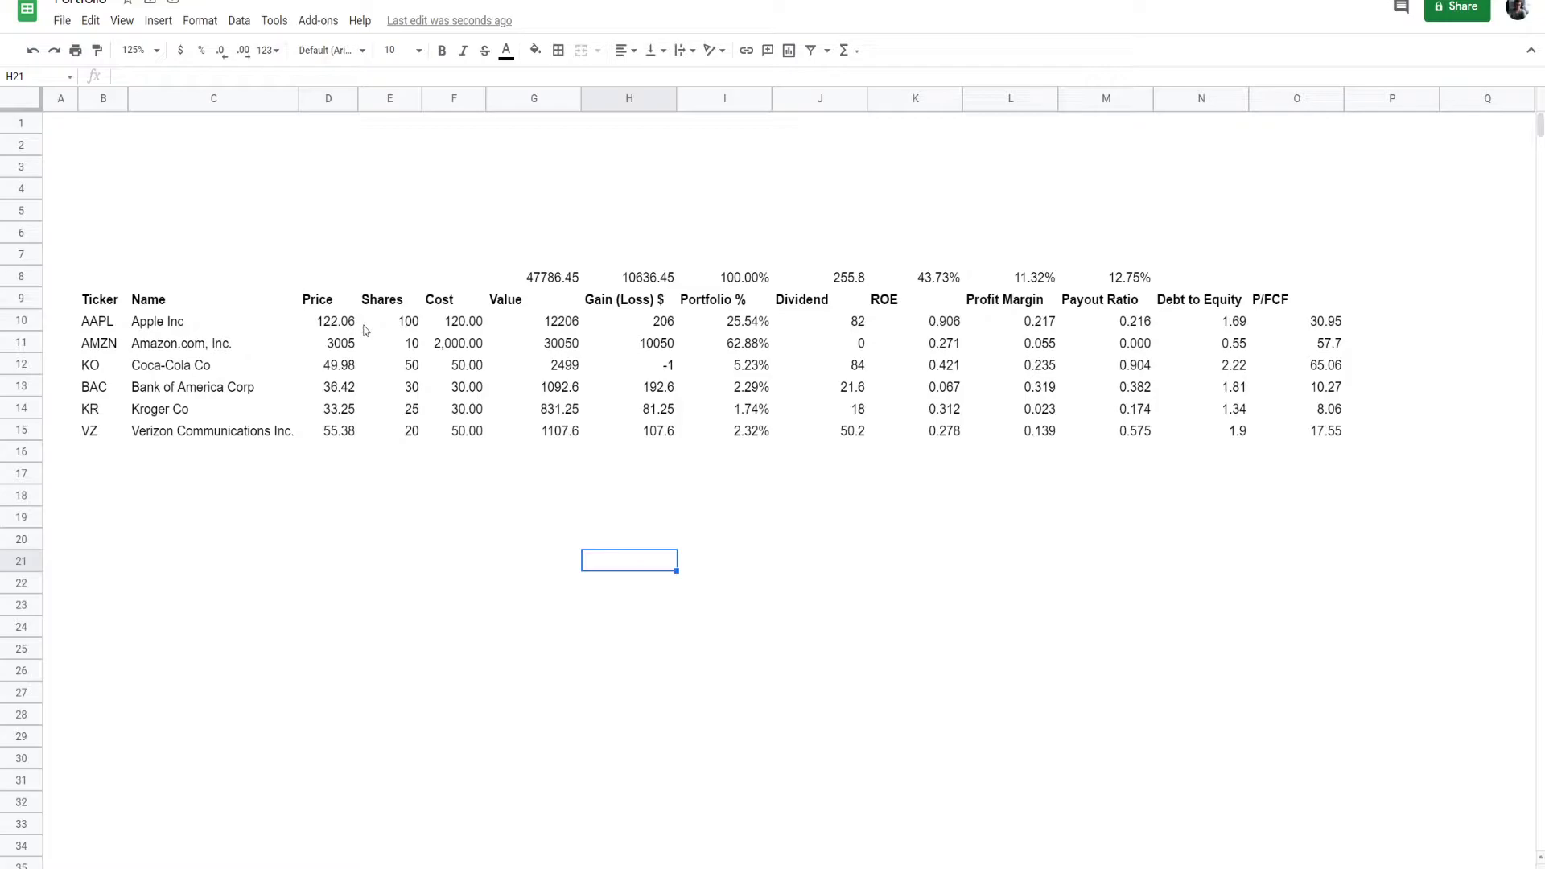
pyautogui.moveTo(409, 414); pyautogui.dragTo(408, 436)
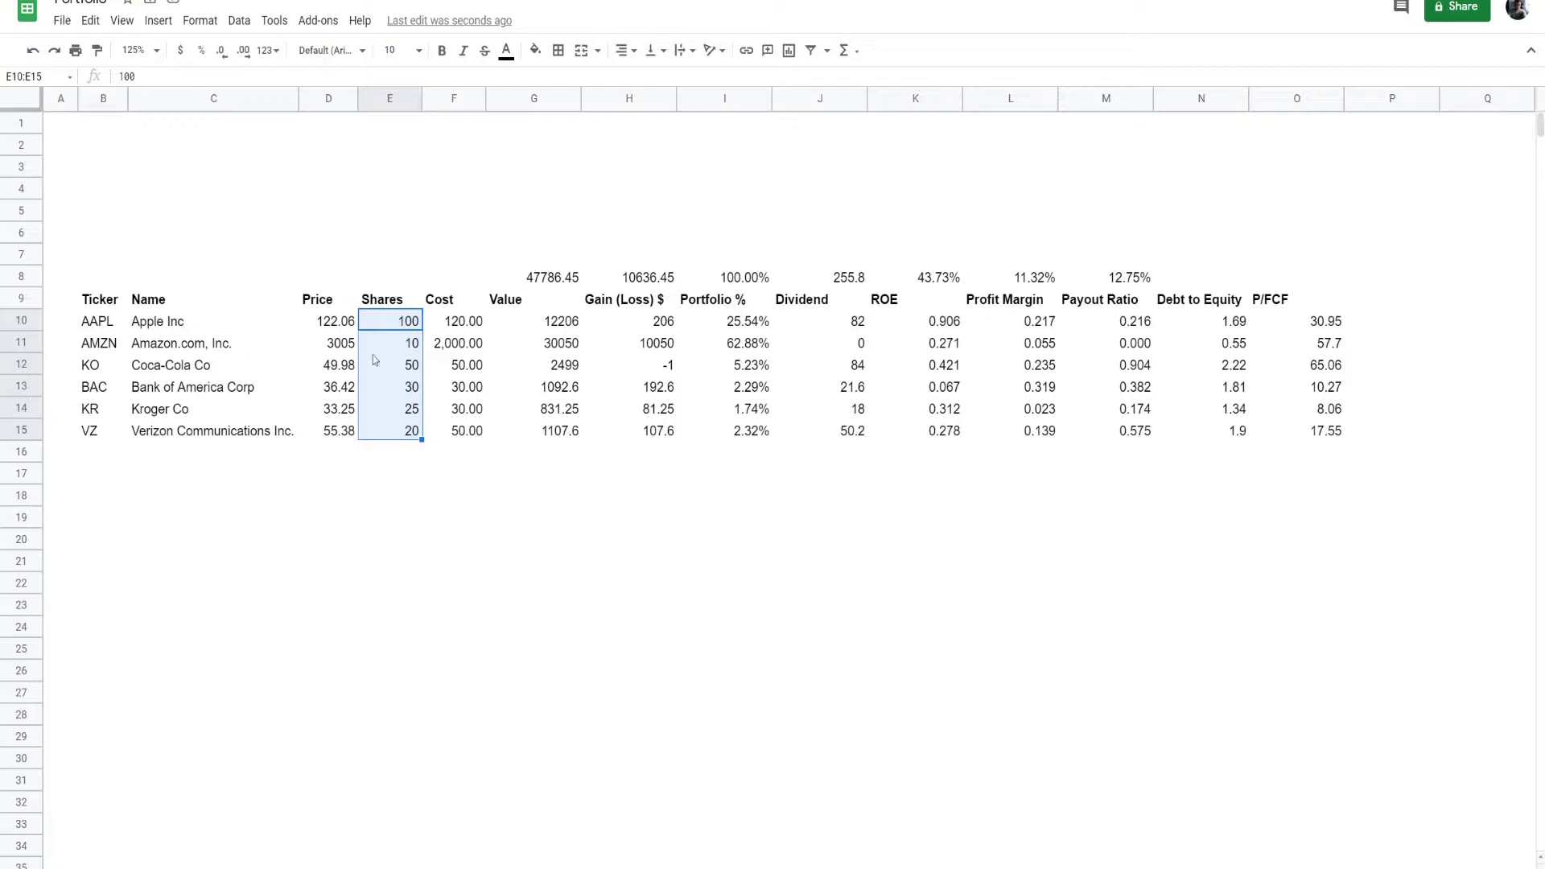
pyautogui.moveTo(330, 322); pyautogui.dragTo(329, 437)
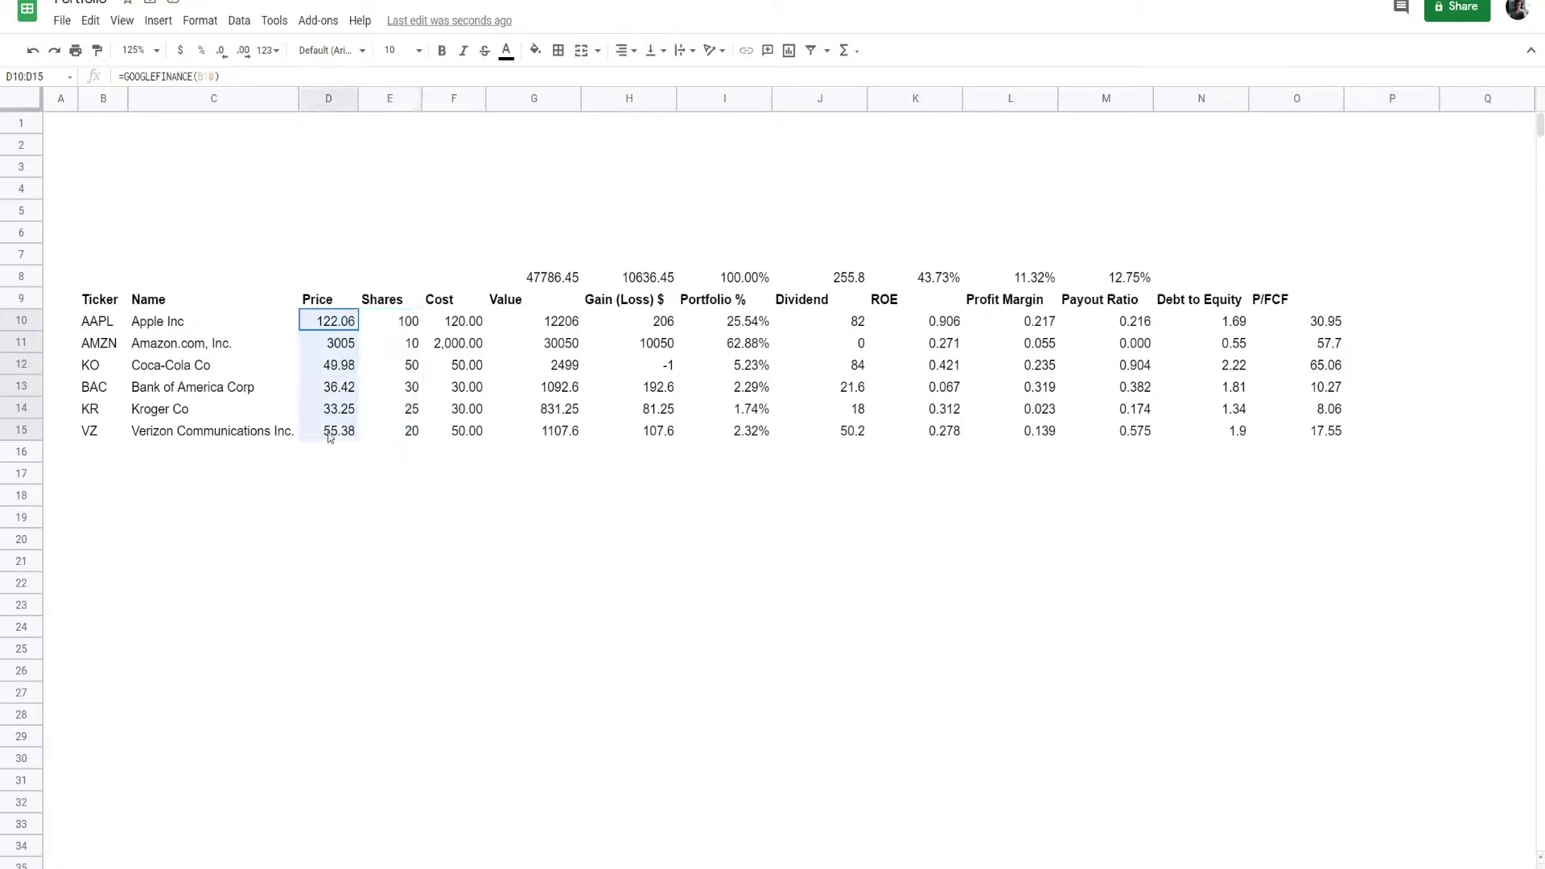
pyautogui.click(337, 343)
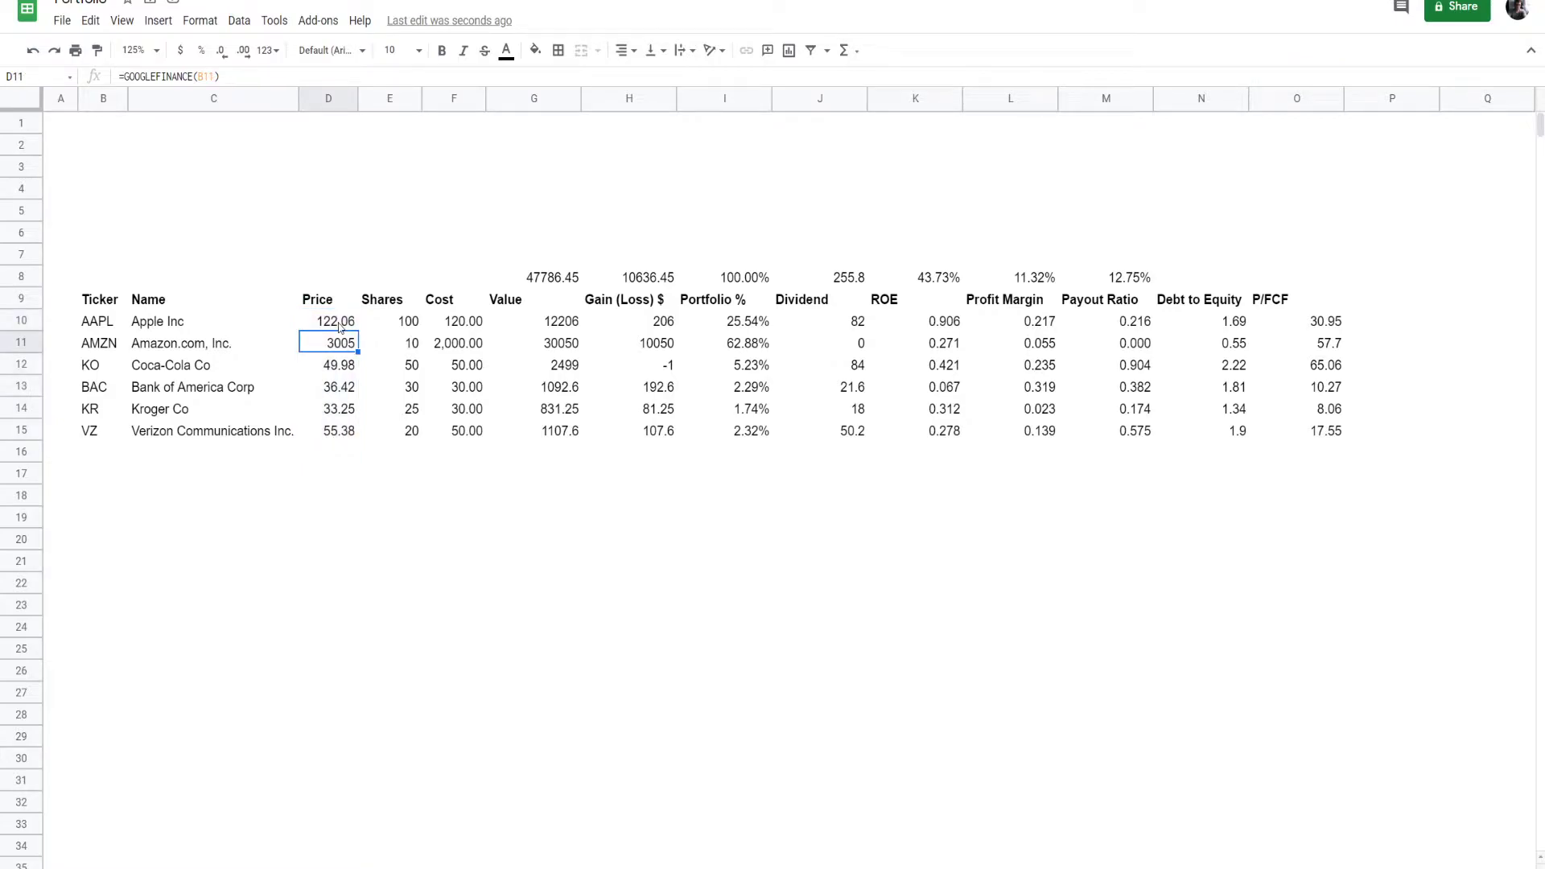
# - Apply the Financial number format to the Price, Cost, Value, Gain (Loss) $, Dividend, Debt to Equity and P/FCF figures in rows 10 to 15
pyautogui.moveTo(339, 325); pyautogui.dragTo(336, 433)
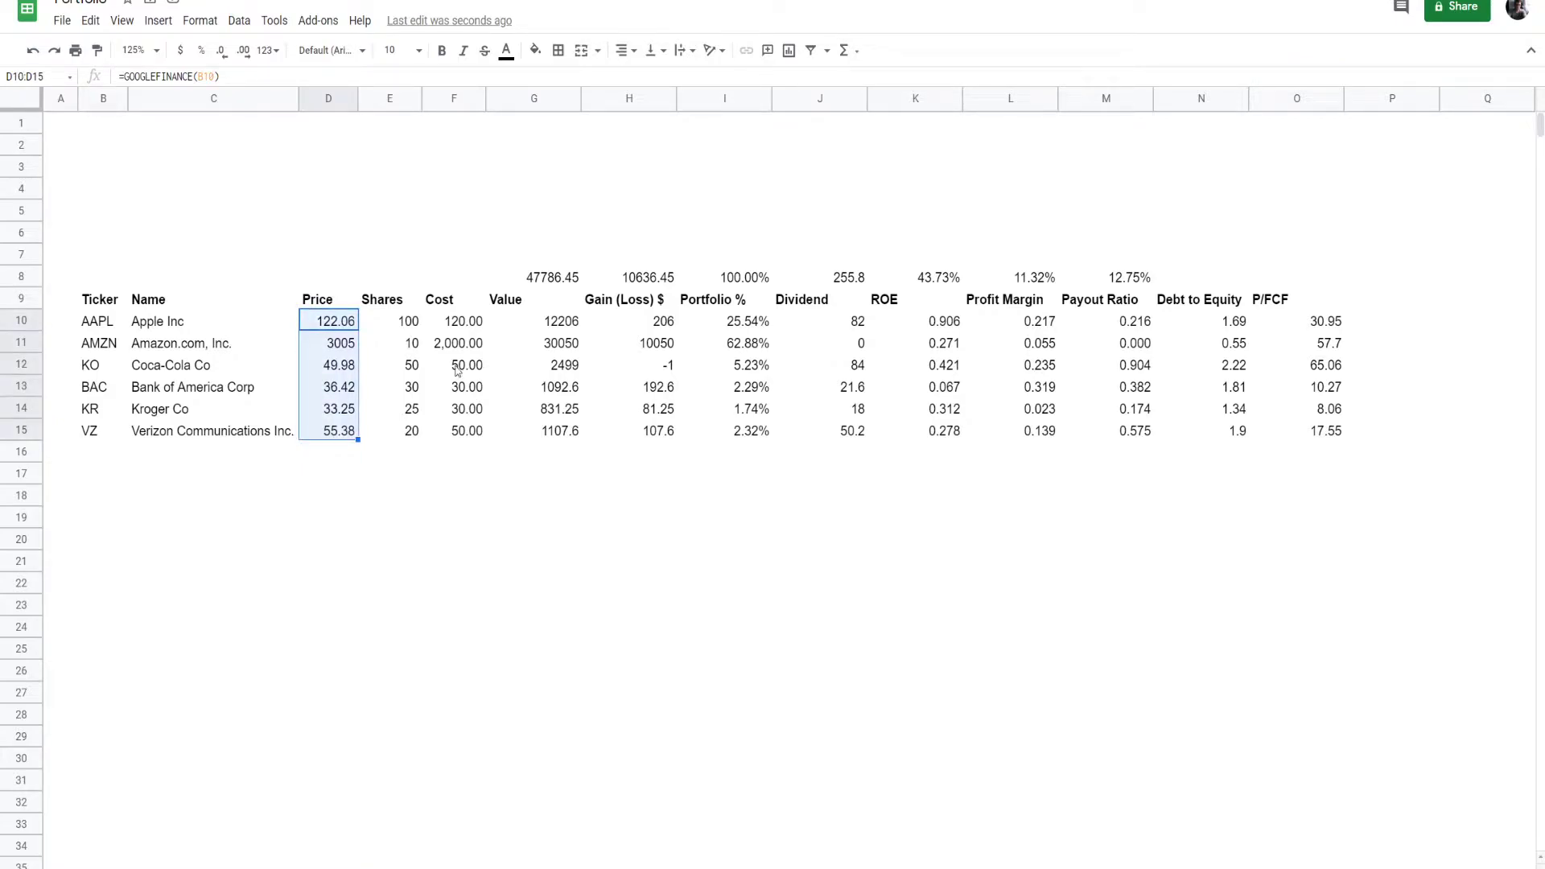
pyautogui.moveTo(454, 322); pyautogui.dragTo(463, 433)
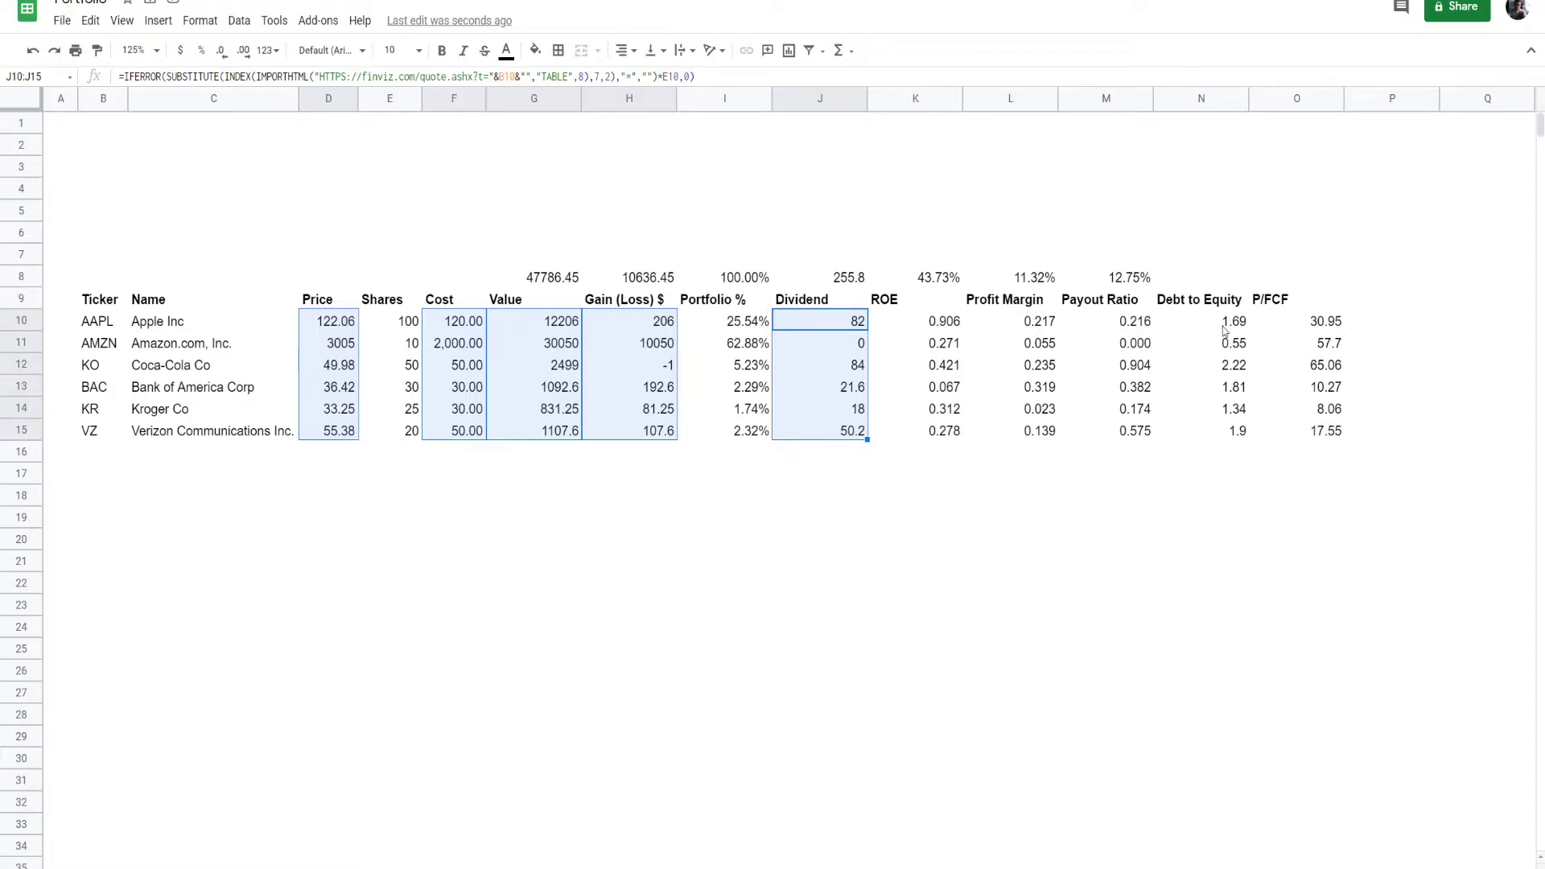
pyautogui.moveTo(1223, 322); pyautogui.dragTo(1231, 432)
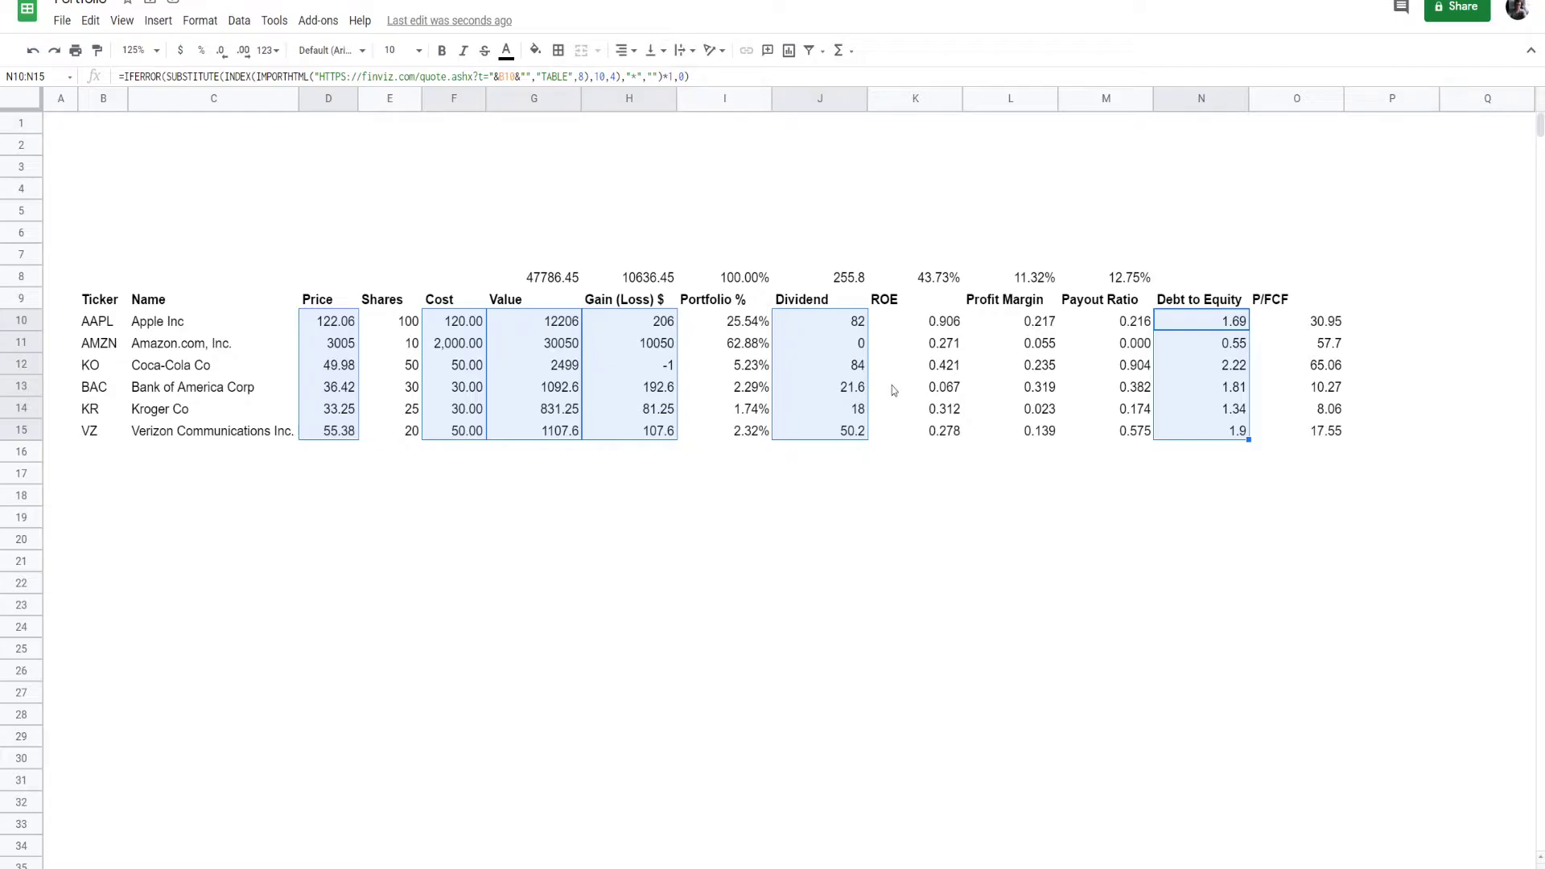
pyautogui.moveTo(1304, 322); pyautogui.dragTo(1314, 435)
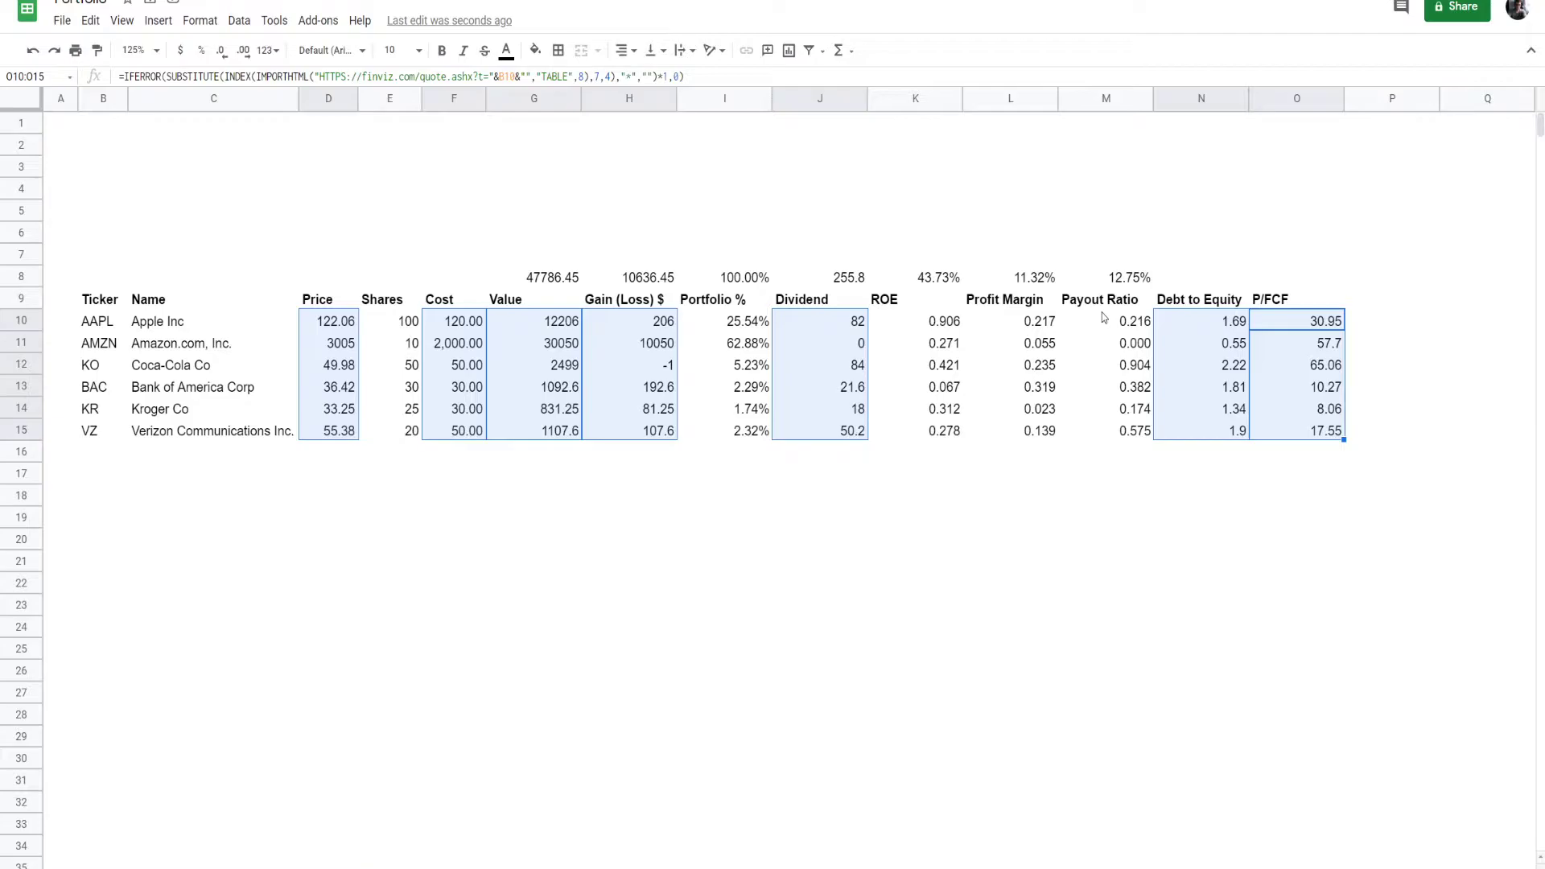
pyautogui.click(269, 51)
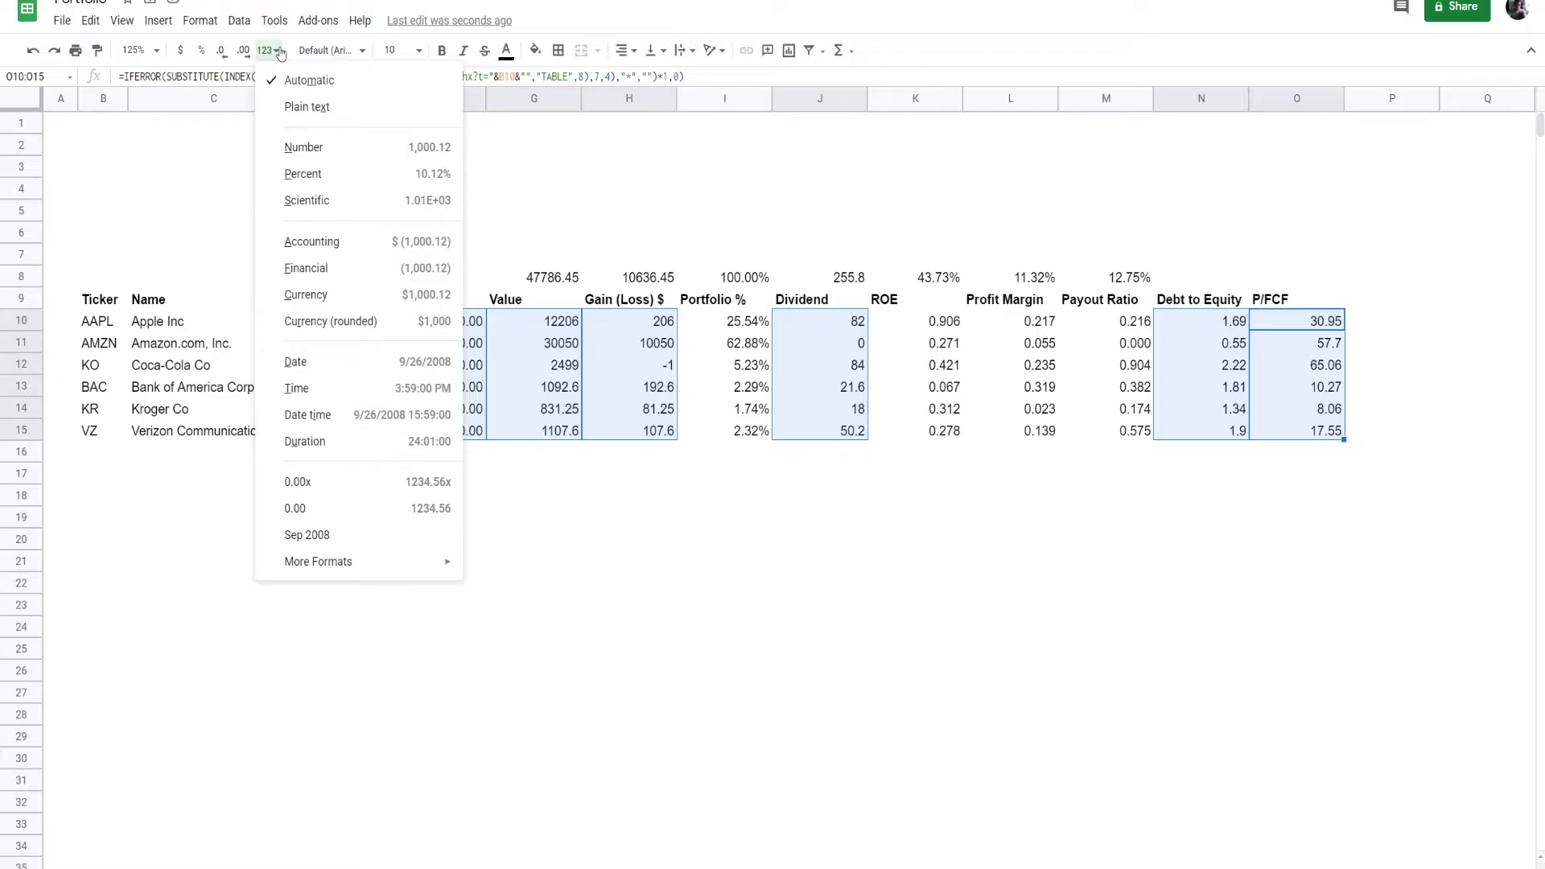
pyautogui.click(306, 267)
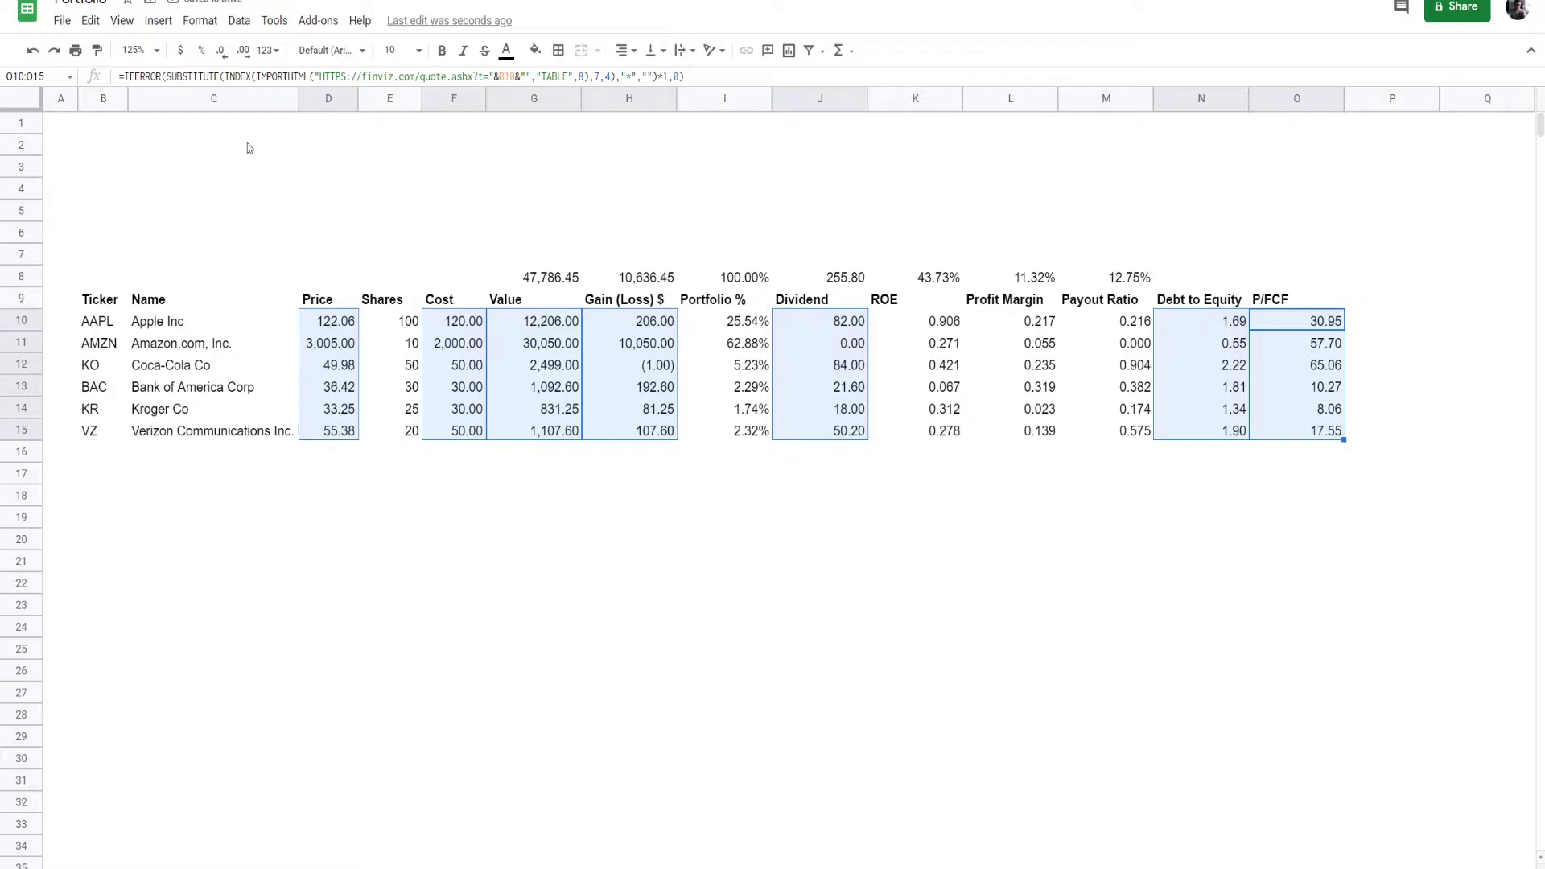
pyautogui.click(268, 50)
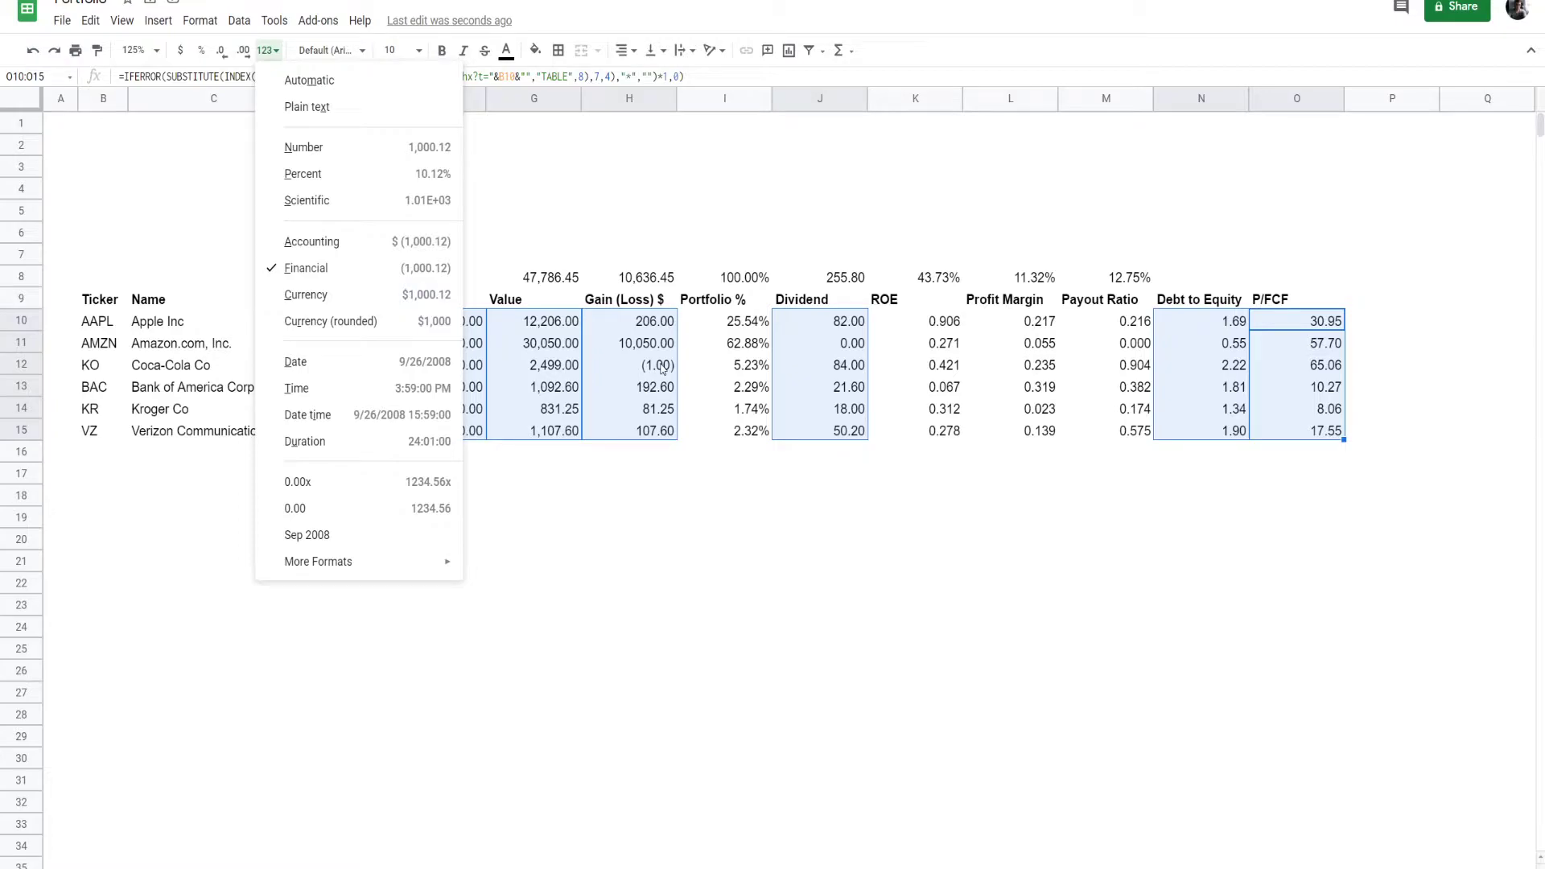
pyautogui.click(630, 582)
# - Format the Portfolio %, ROE, Profit Margin and Payout Ratio figures in rows 10 to 15 as percentages with one decimal place
pyautogui.click(740, 323)
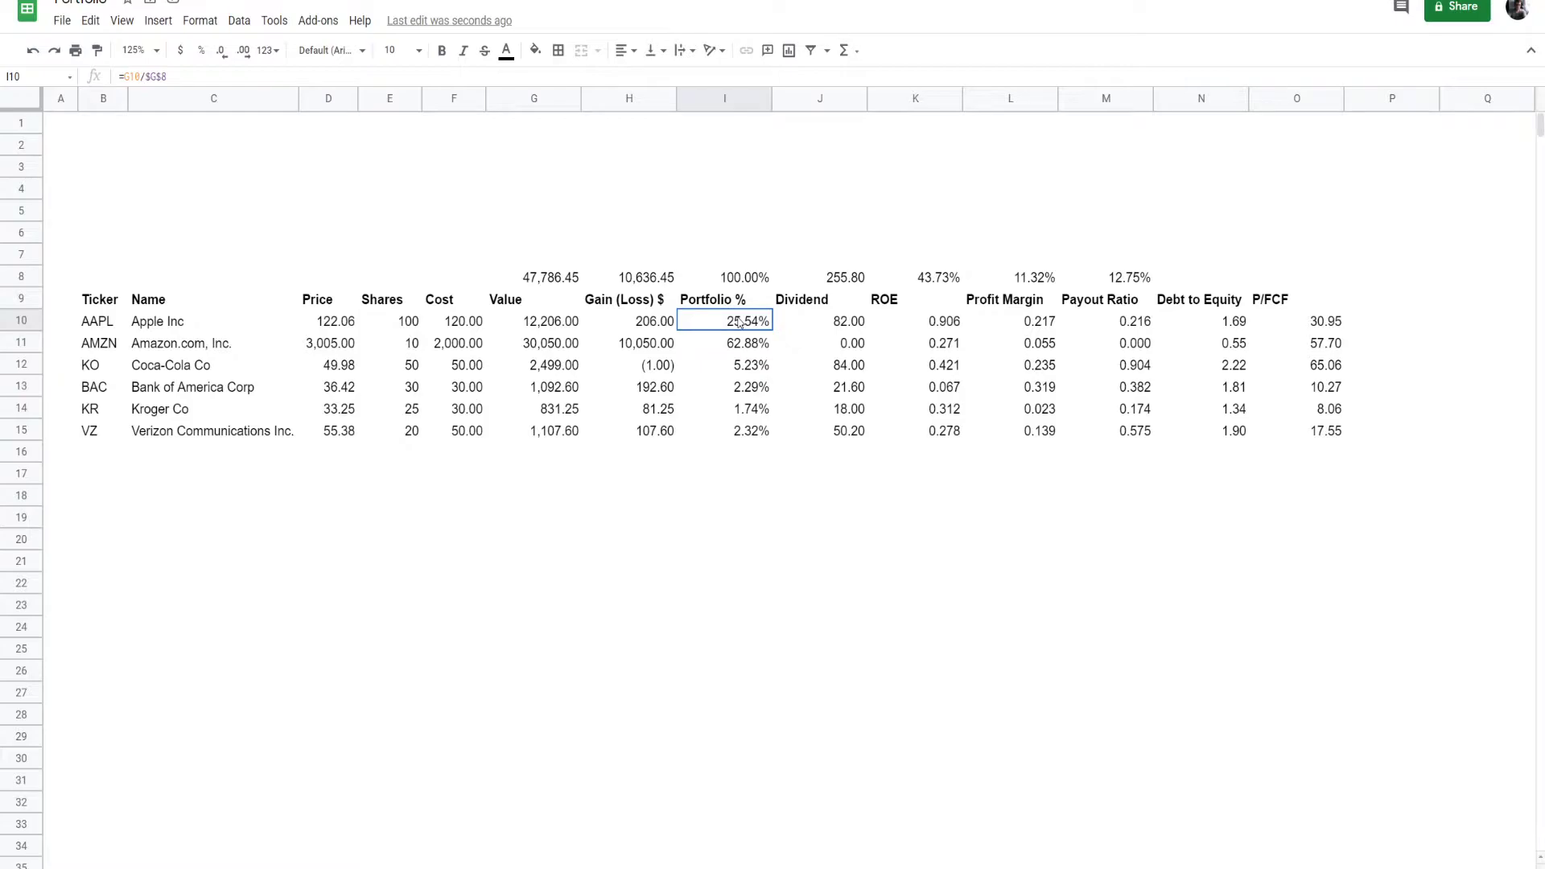
pyautogui.hotkey('ctrl', 'shift', 'Down')
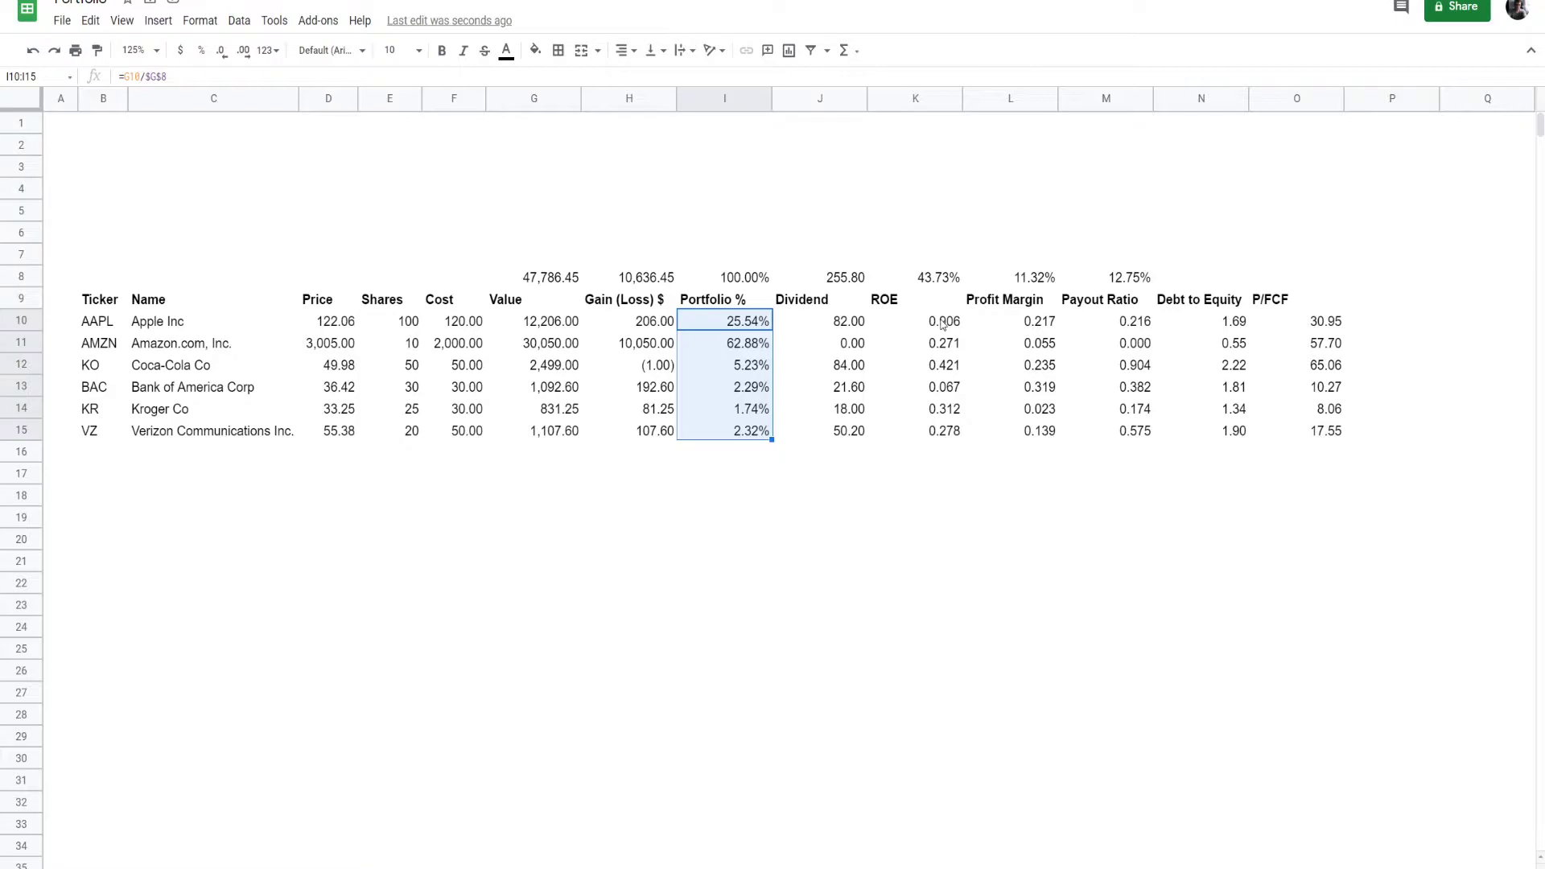
pyautogui.moveTo(942, 323); pyautogui.dragTo(950, 431)
pyautogui.moveTo(1011, 322); pyautogui.dragTo(1026, 424)
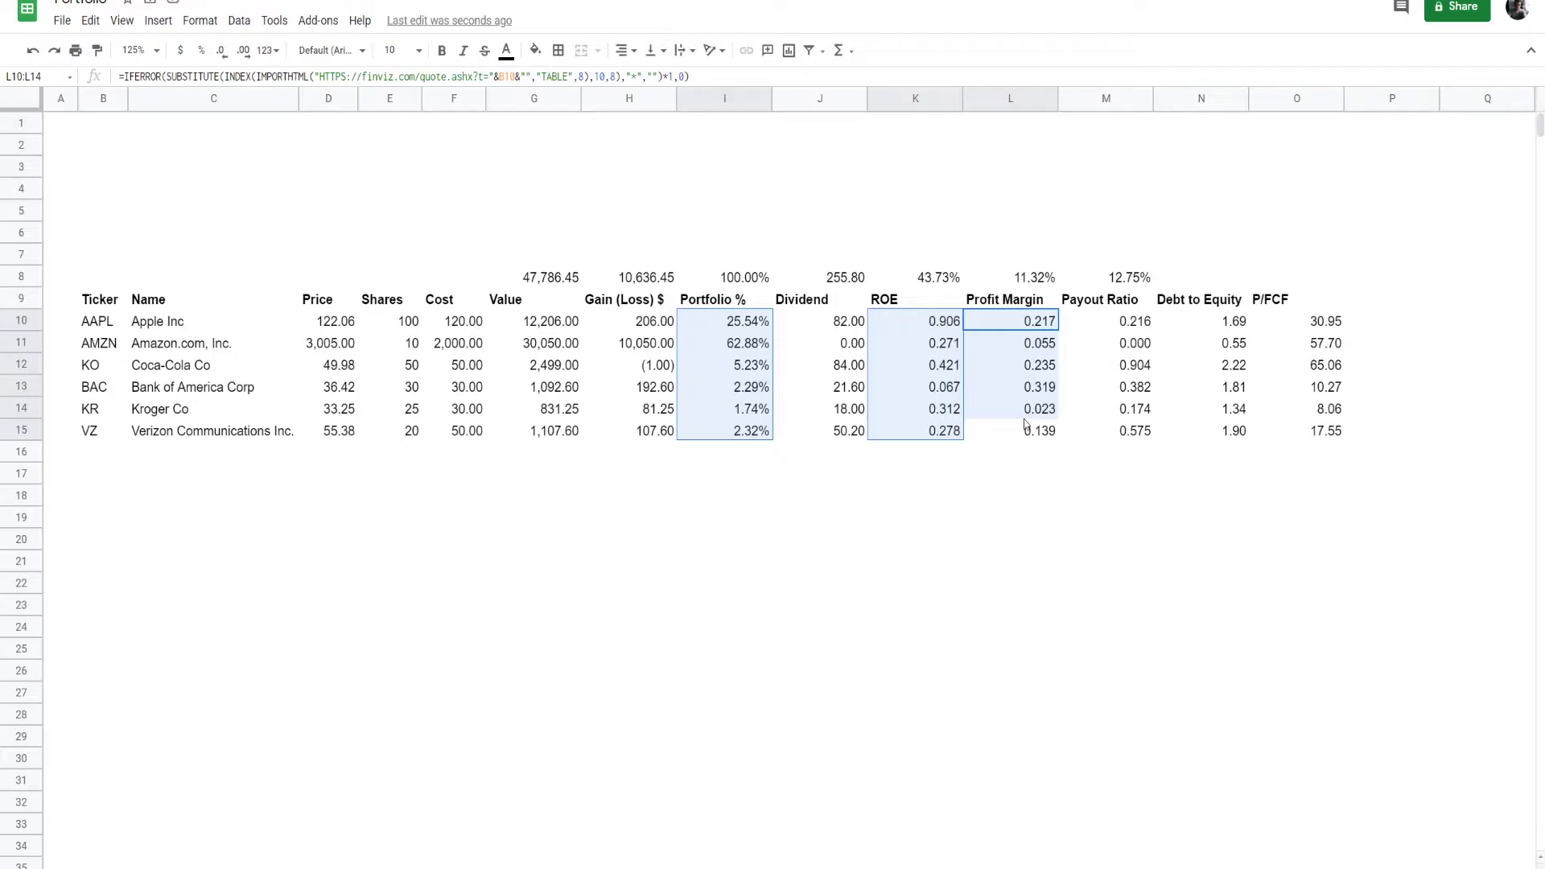
pyautogui.moveTo(1025, 424); pyautogui.dragTo(1025, 432)
pyautogui.moveTo(1105, 322); pyautogui.dragTo(1118, 431)
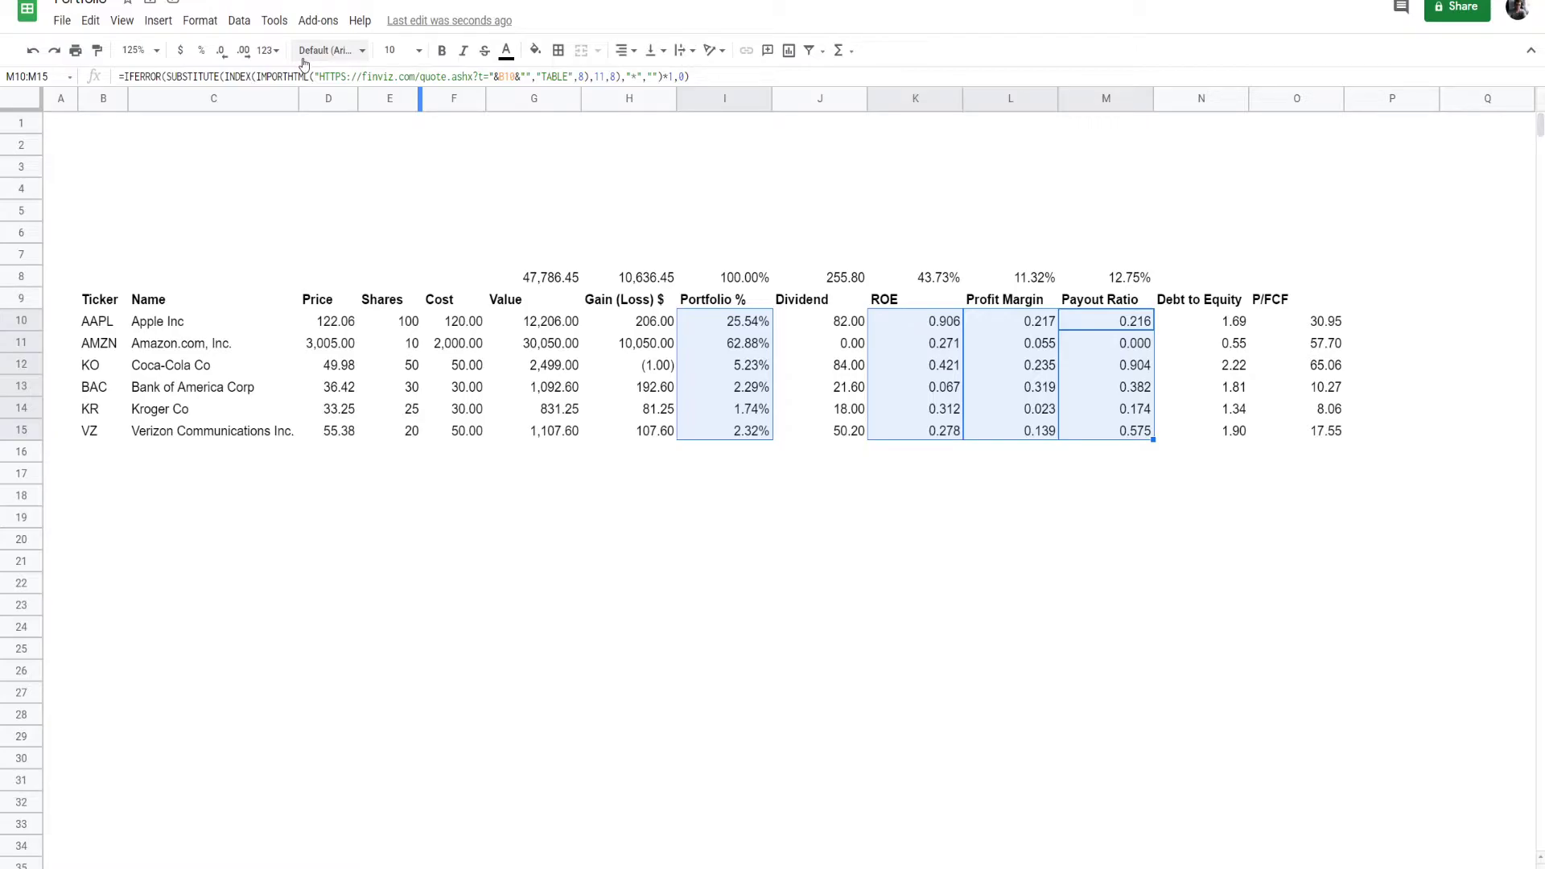
pyautogui.hotkey('ctrl', 'shift', '5')
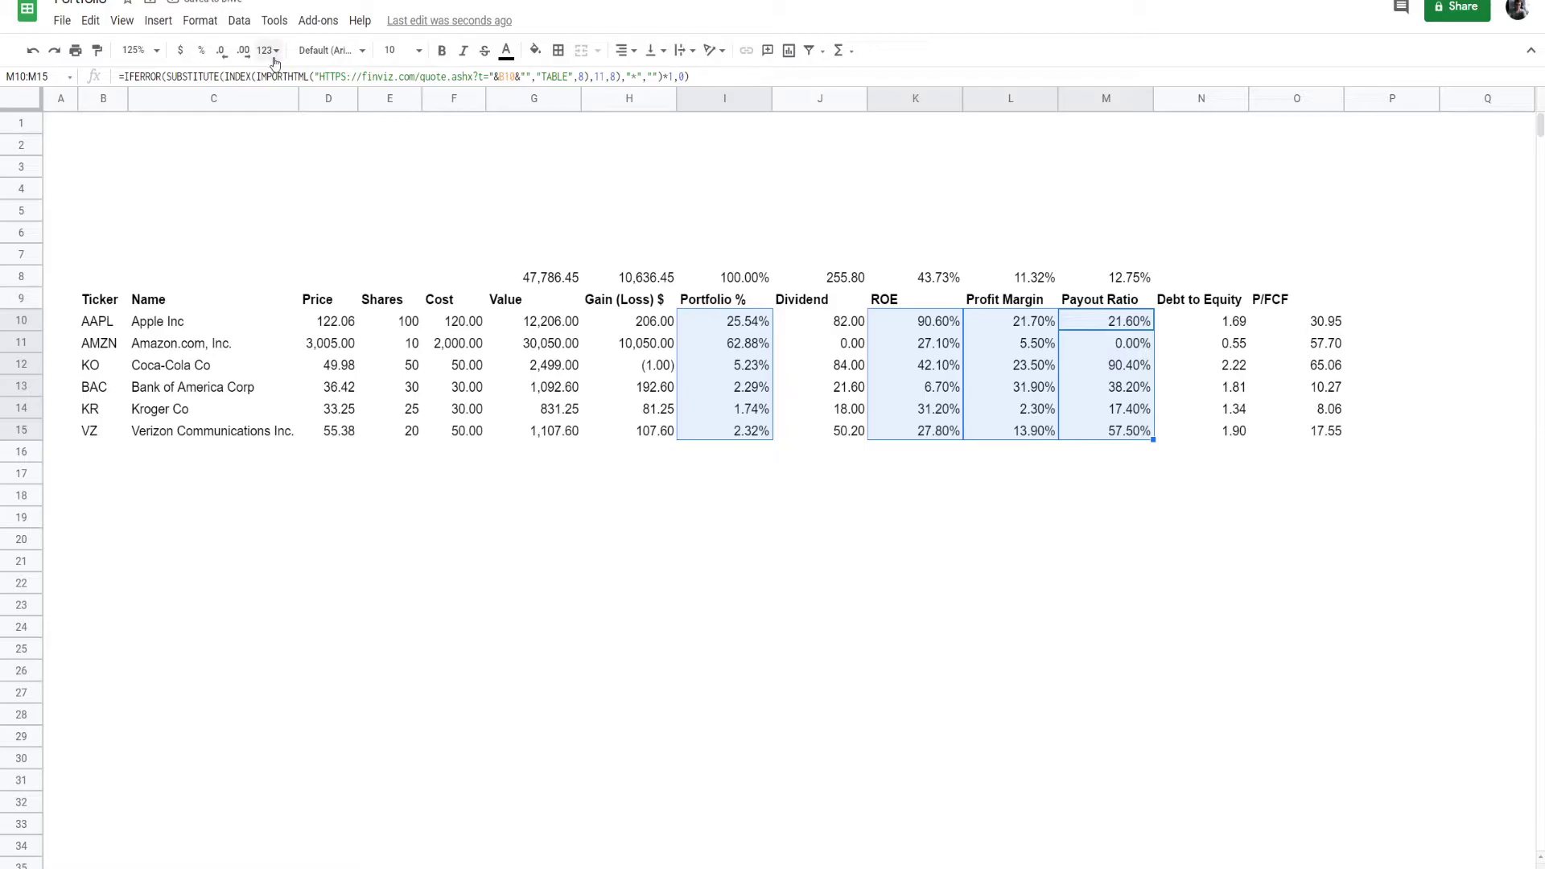
pyautogui.click(222, 51)
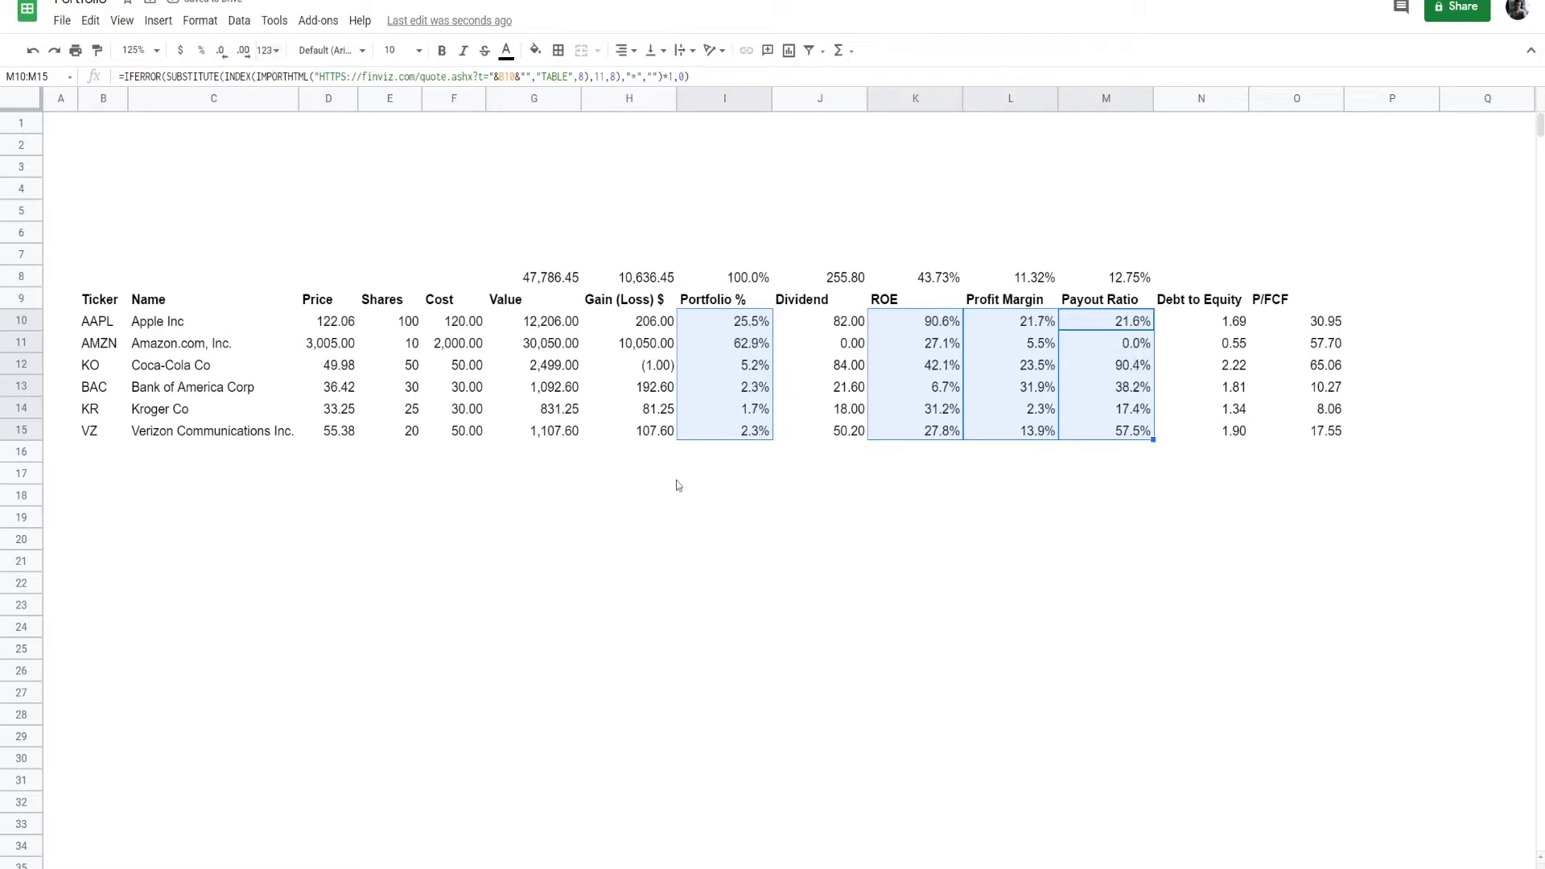
pyautogui.click(673, 479)
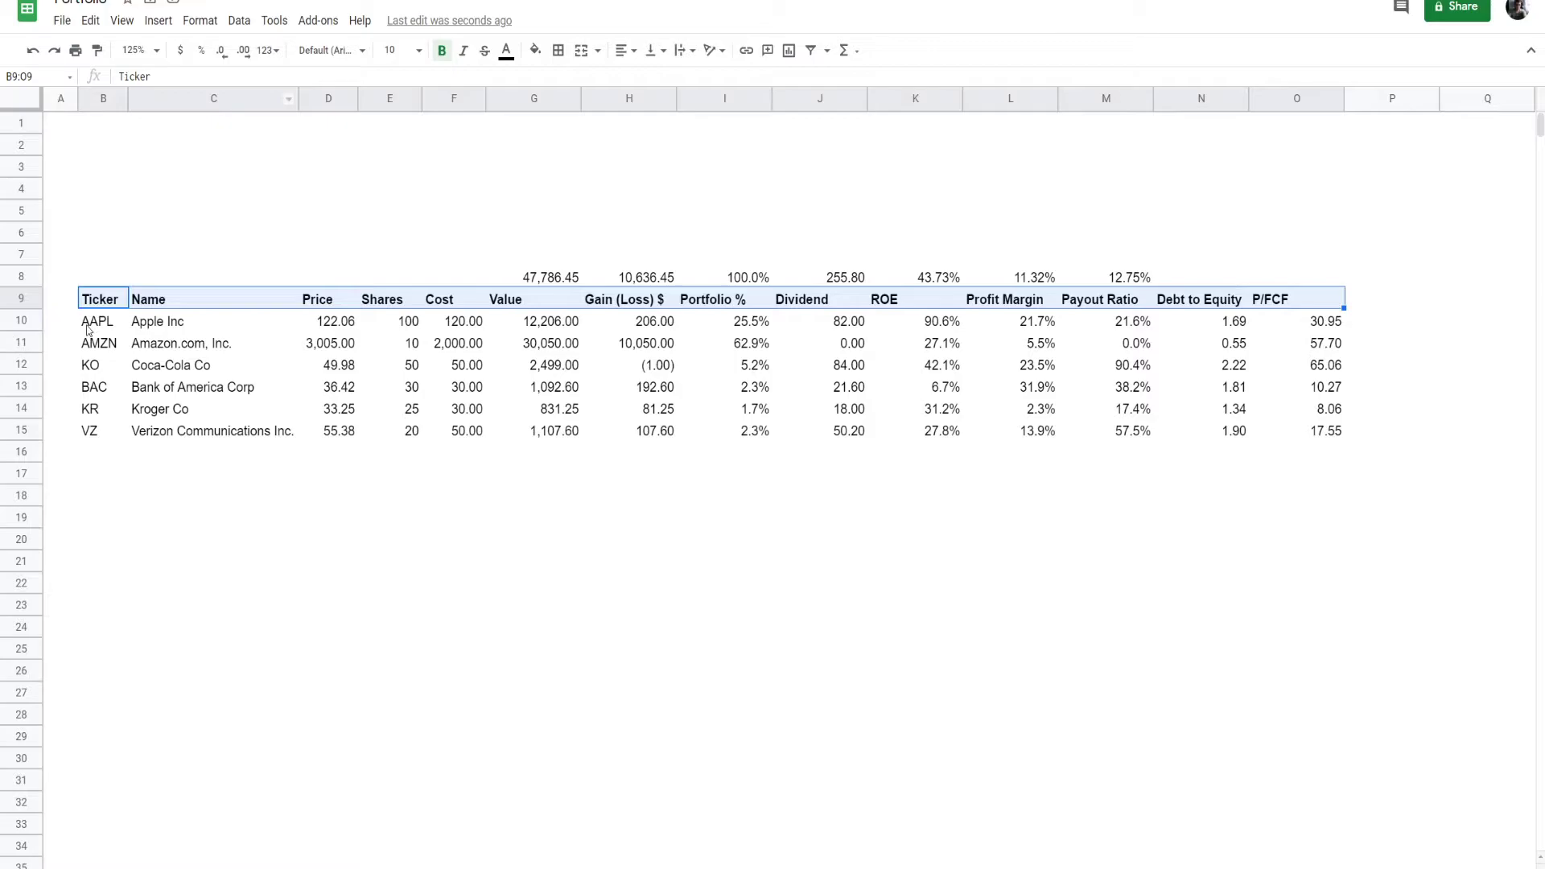
# - Add a bottom border to the header row and outline both the header row and the holdings table through row 15
pyautogui.click(558, 50)
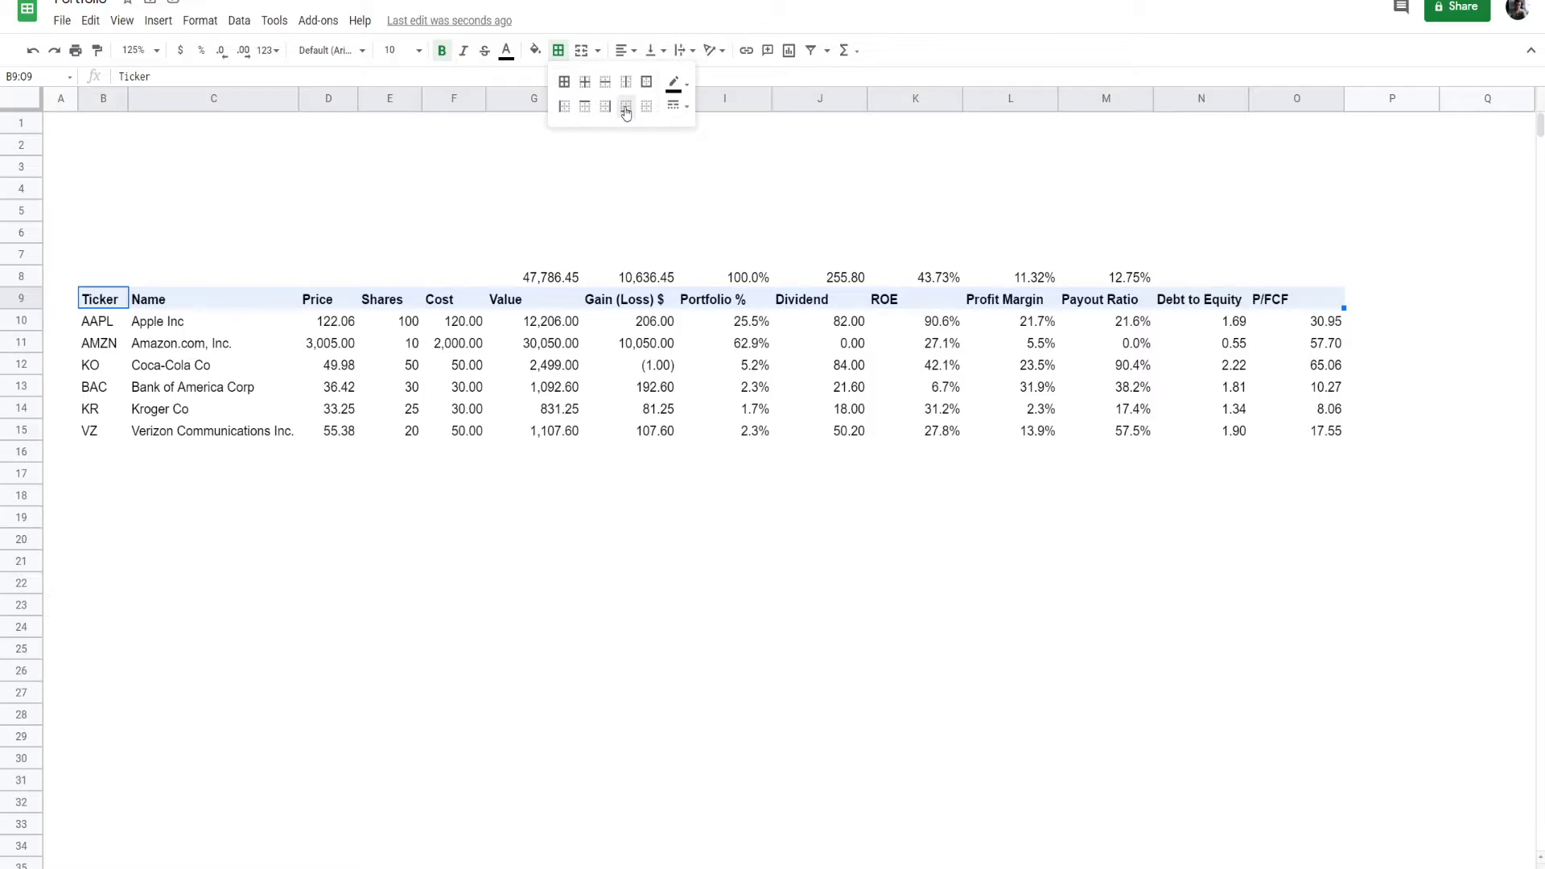
pyautogui.click(626, 109)
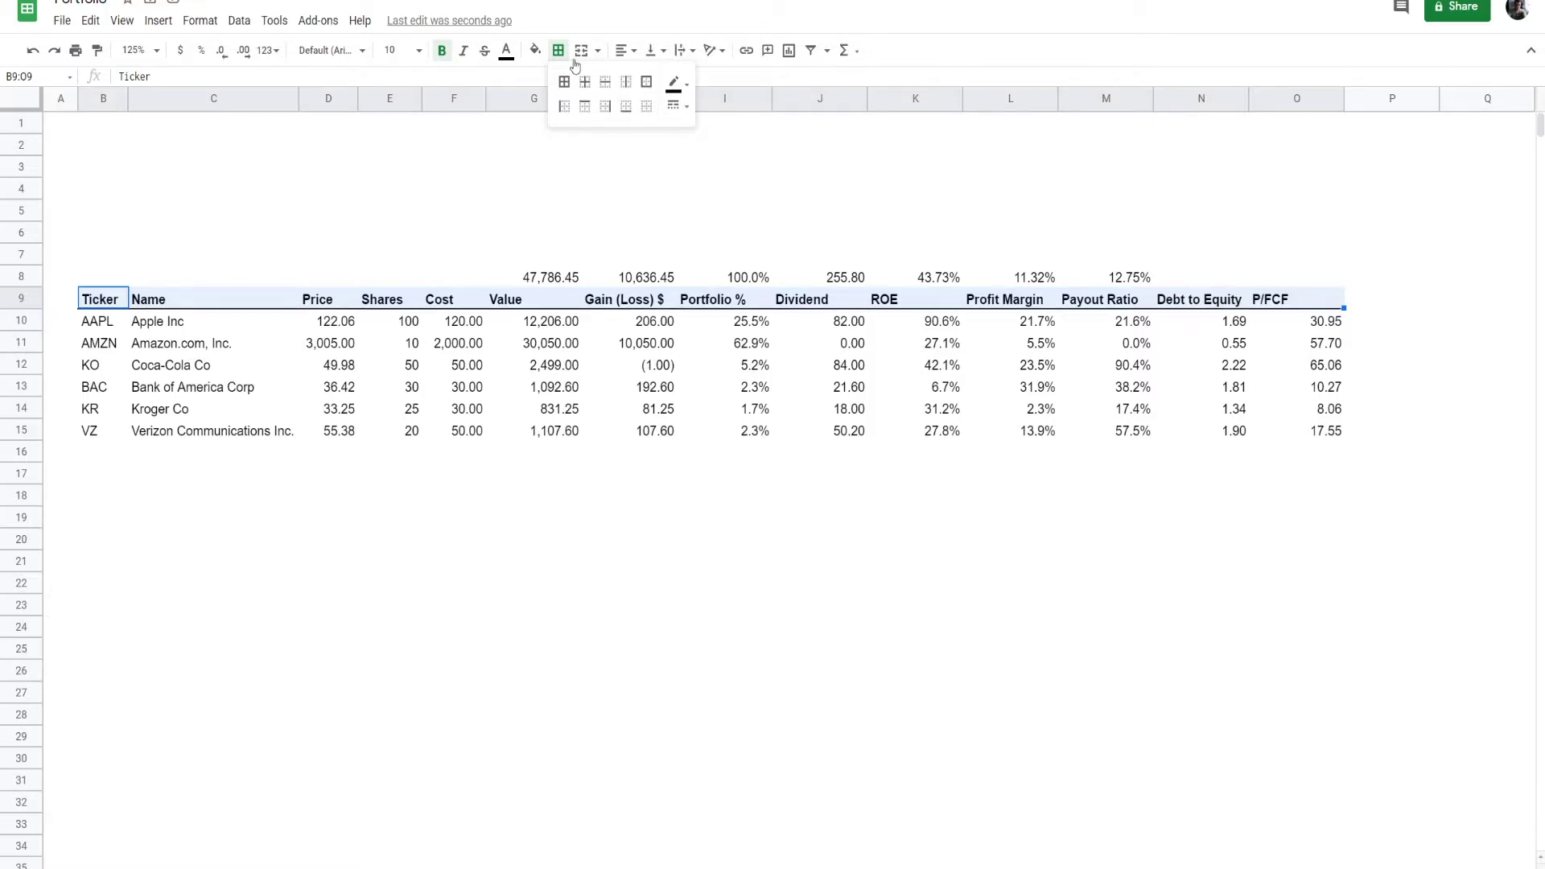
pyautogui.click(646, 81)
pyautogui.click(390, 495)
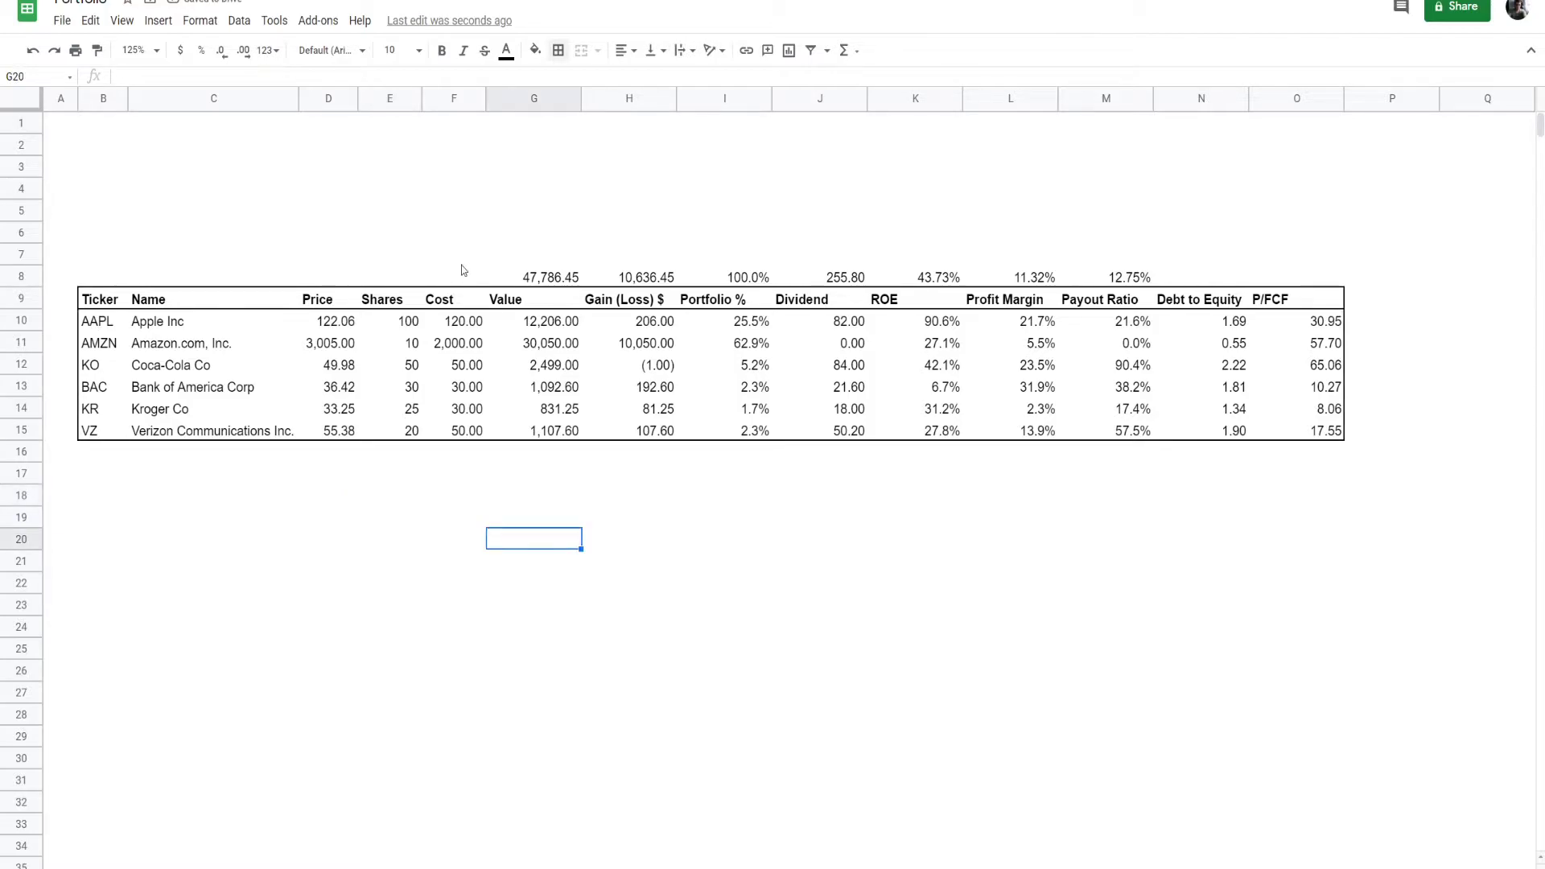
# - Enter the label "Market Value" in cell C2 above the table
pyautogui.click(177, 127)
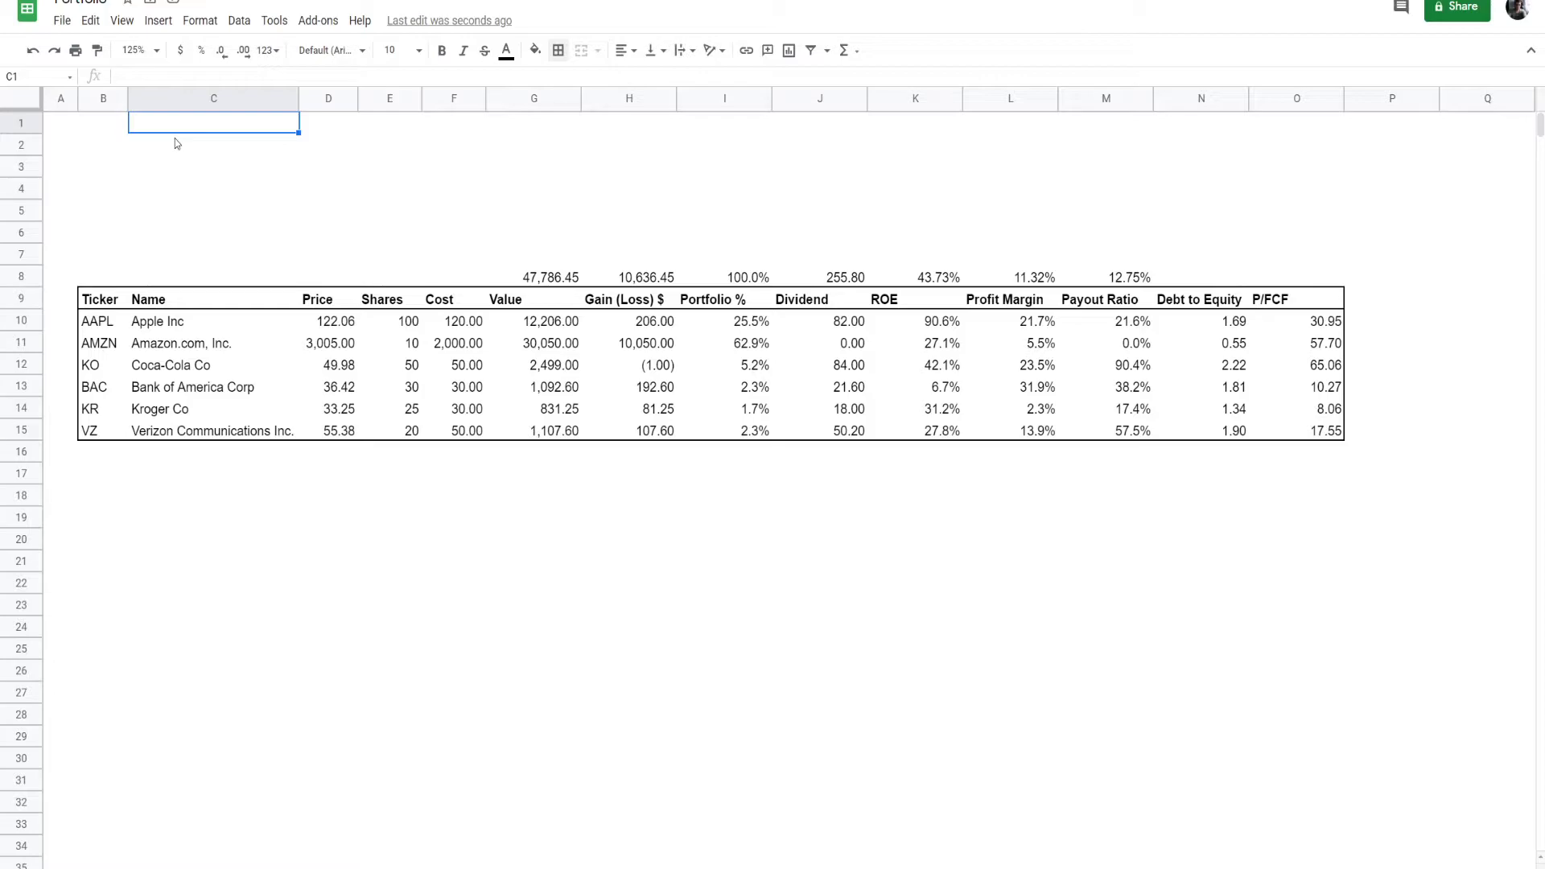
pyautogui.click(195, 146)
pyautogui.write('M')
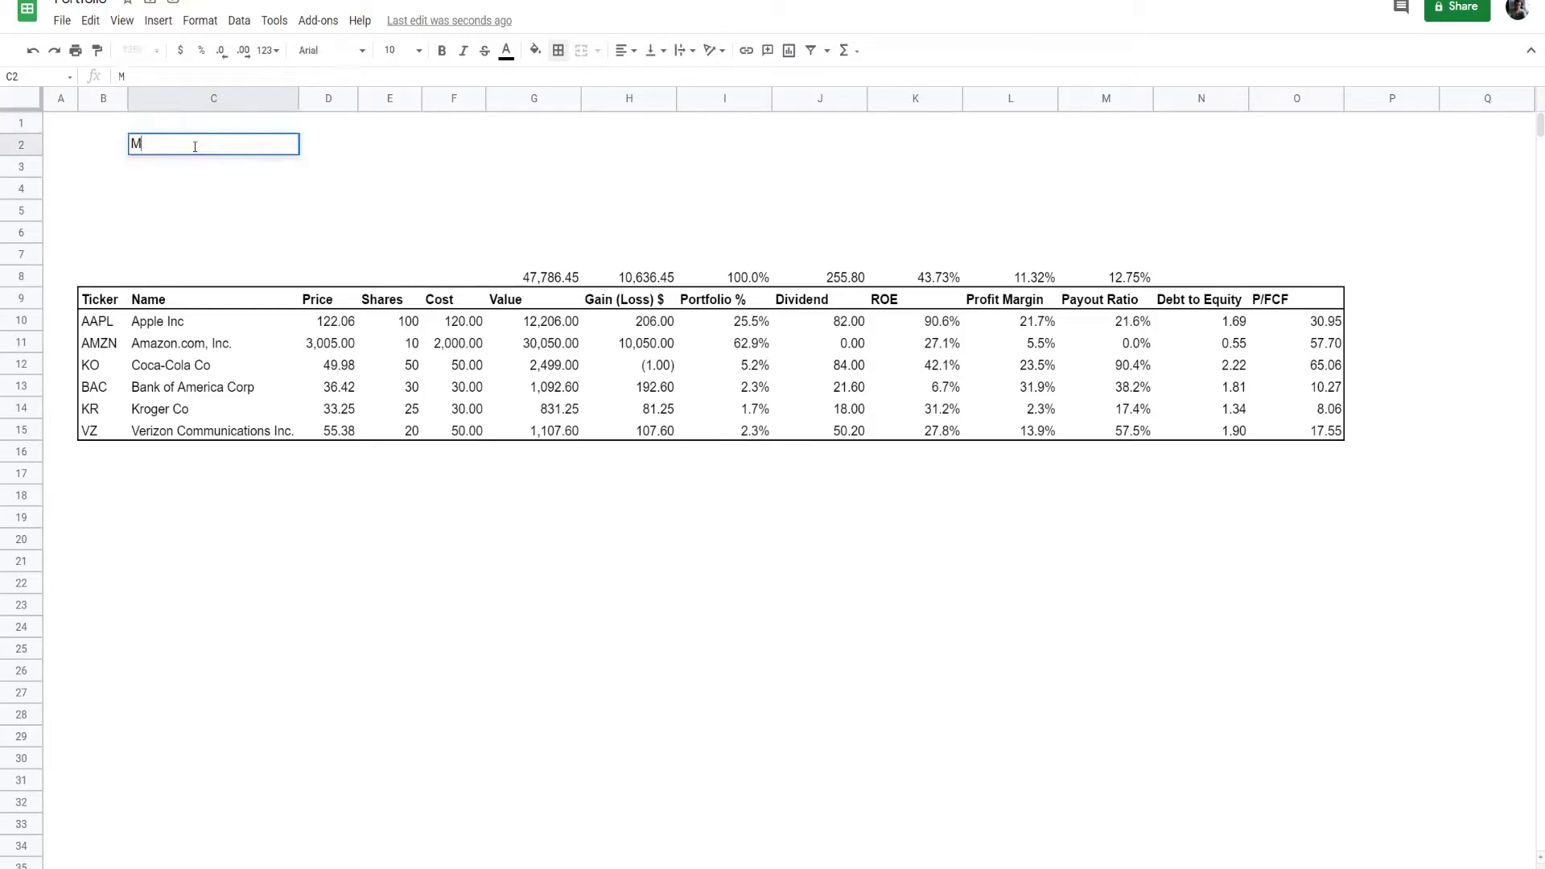
pyautogui.write('arket V')
pyautogui.write('alue')
pyautogui.press('Tab')
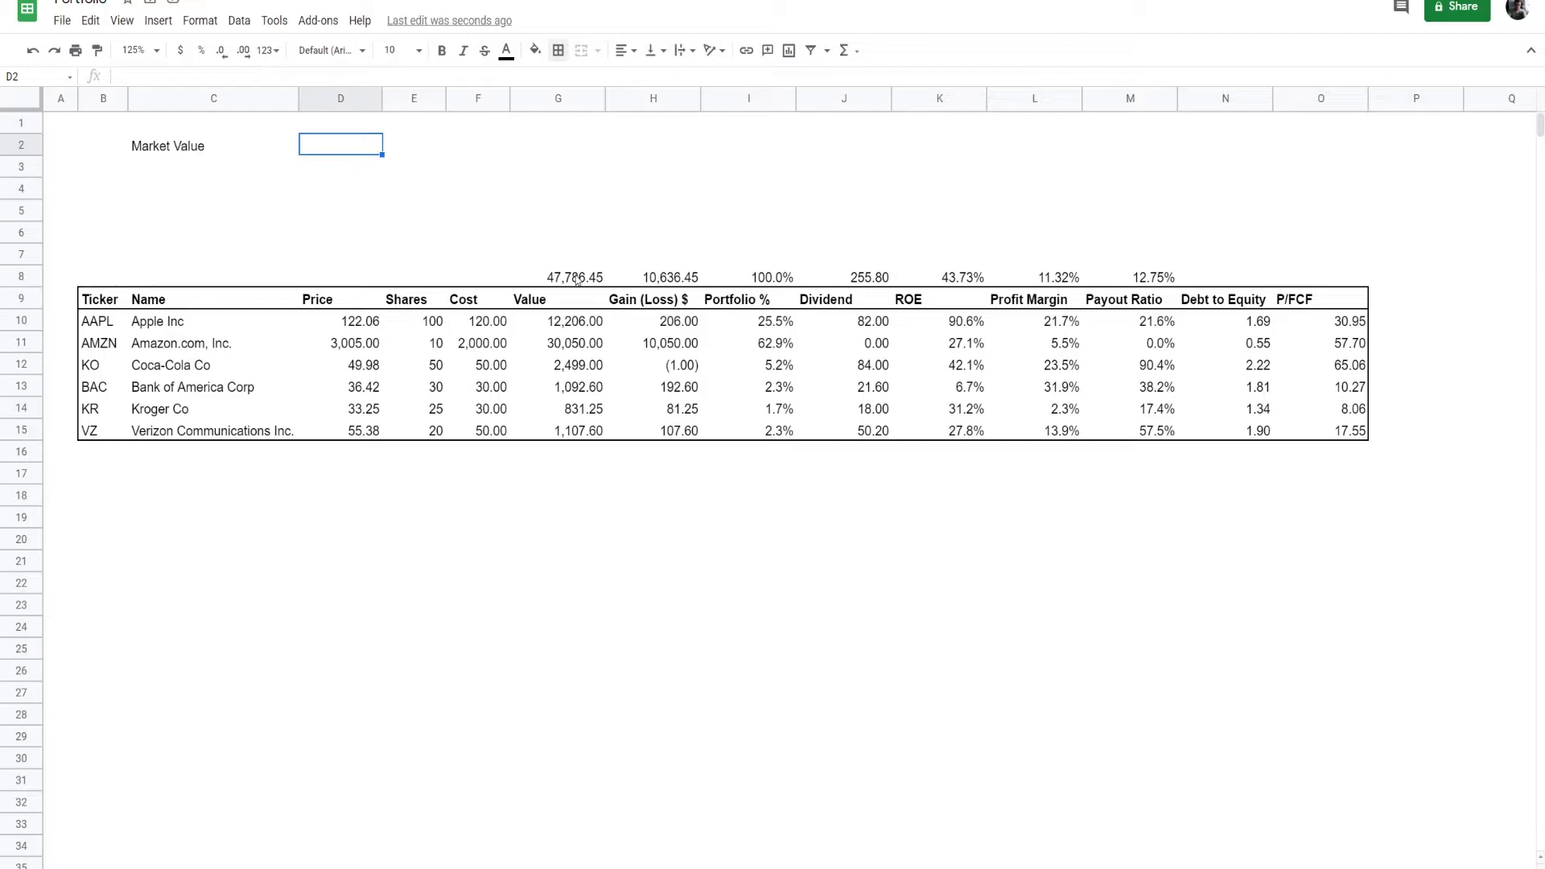
# - Move the Value and Gain (Loss) $ totals to D2 and D3 and enter the label "Gain / Loss $" in C3
pyautogui.click(209, 166)
pyautogui.write('Ga')
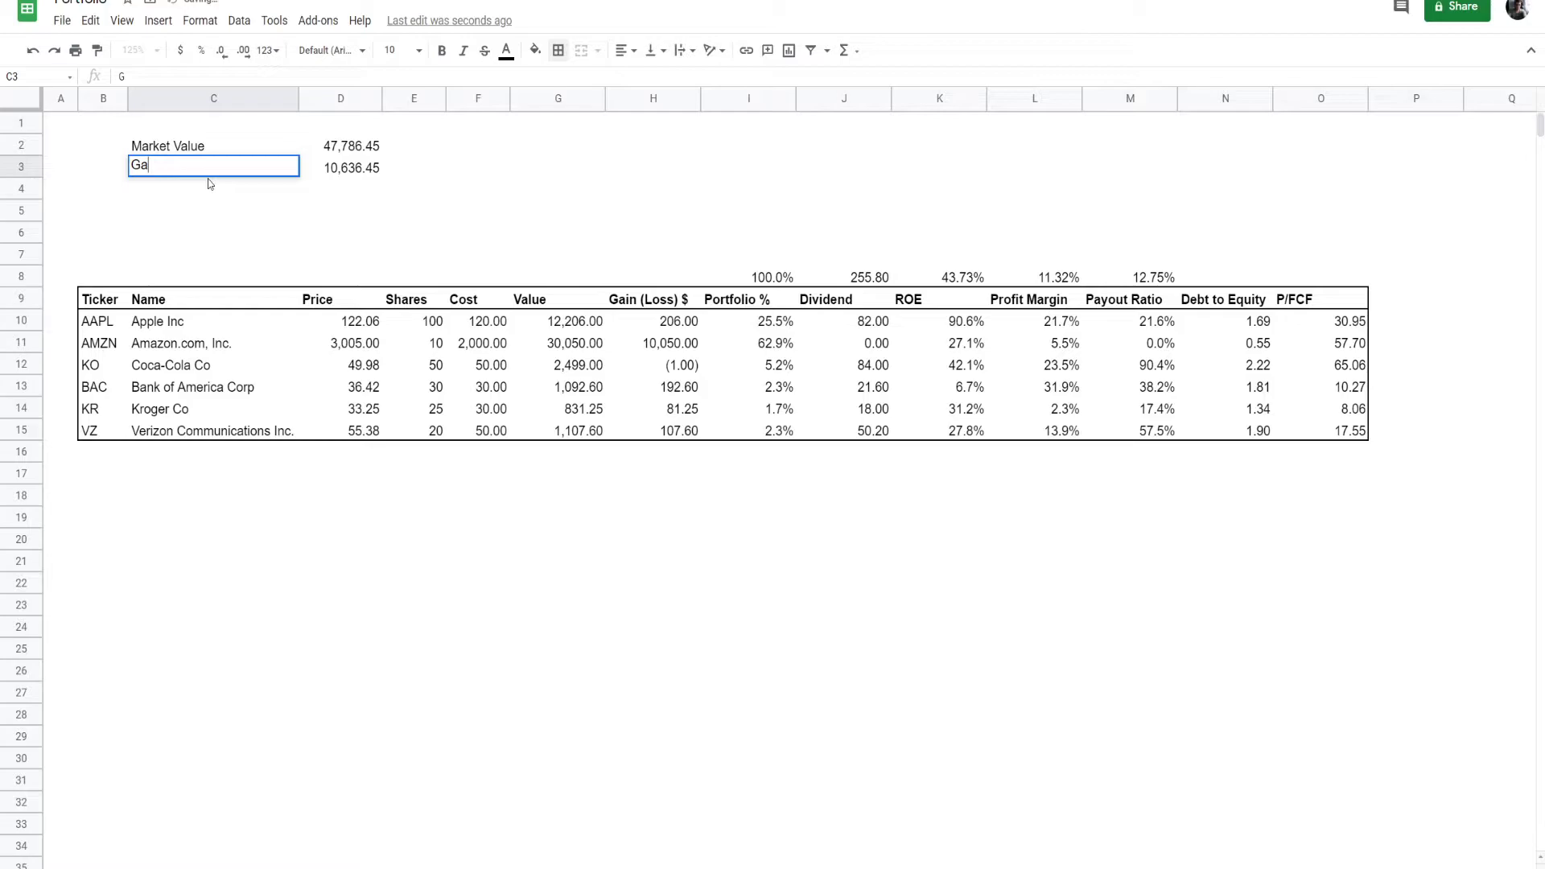
pyautogui.write('in / Loss')
pyautogui.write('$')
# - Delete the total above Portfolio % and move the Dividend total to D4 with the label "Annual Dividend" in C4
pyautogui.click(698, 282)
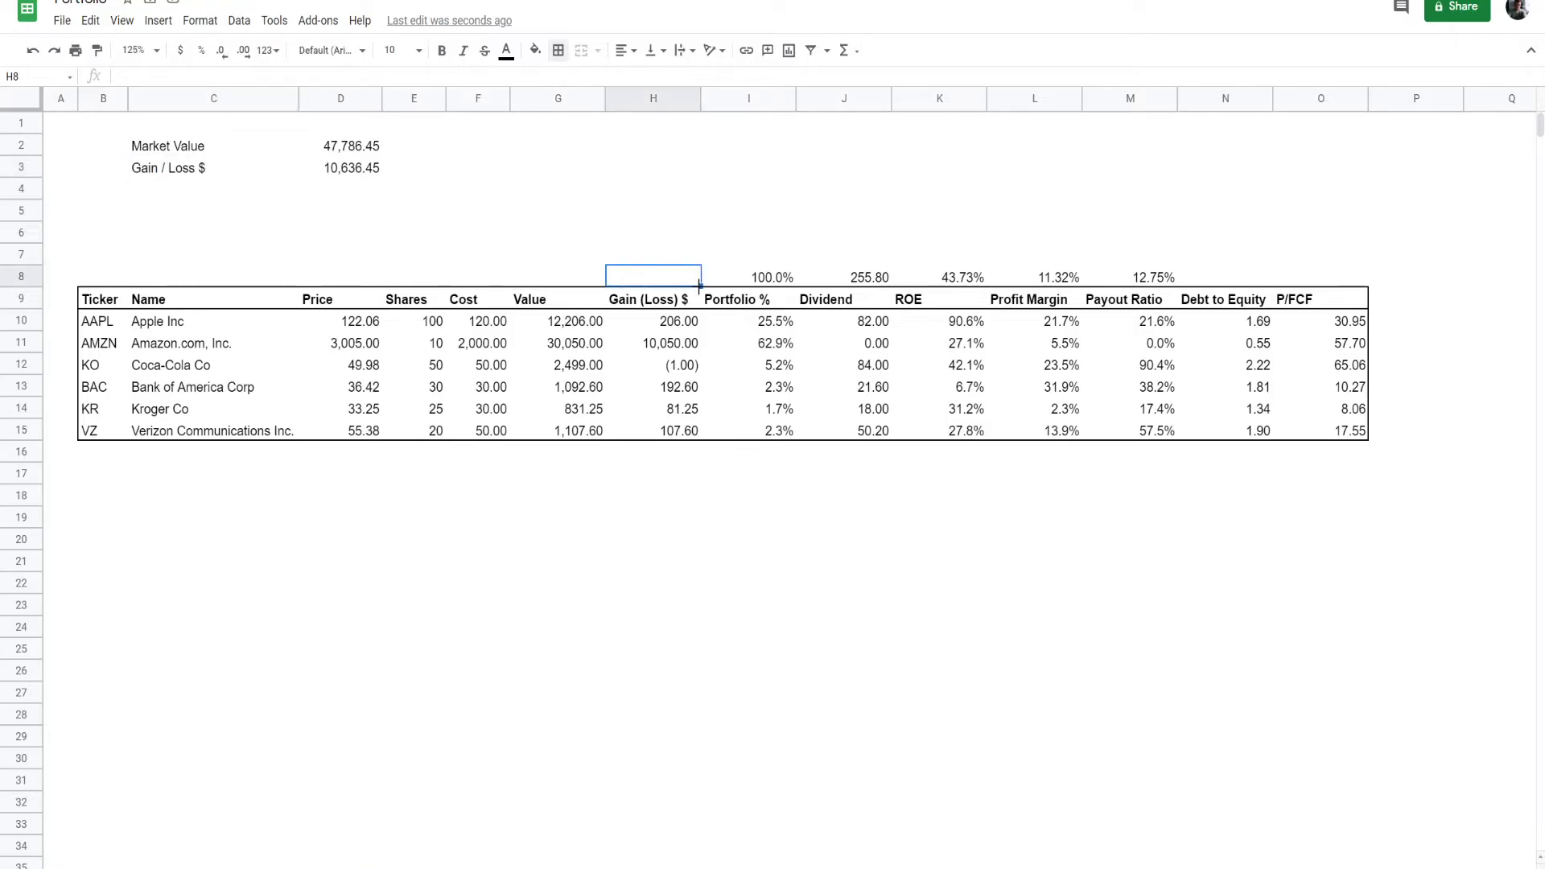
pyautogui.click(782, 281)
pyautogui.press('Delete')
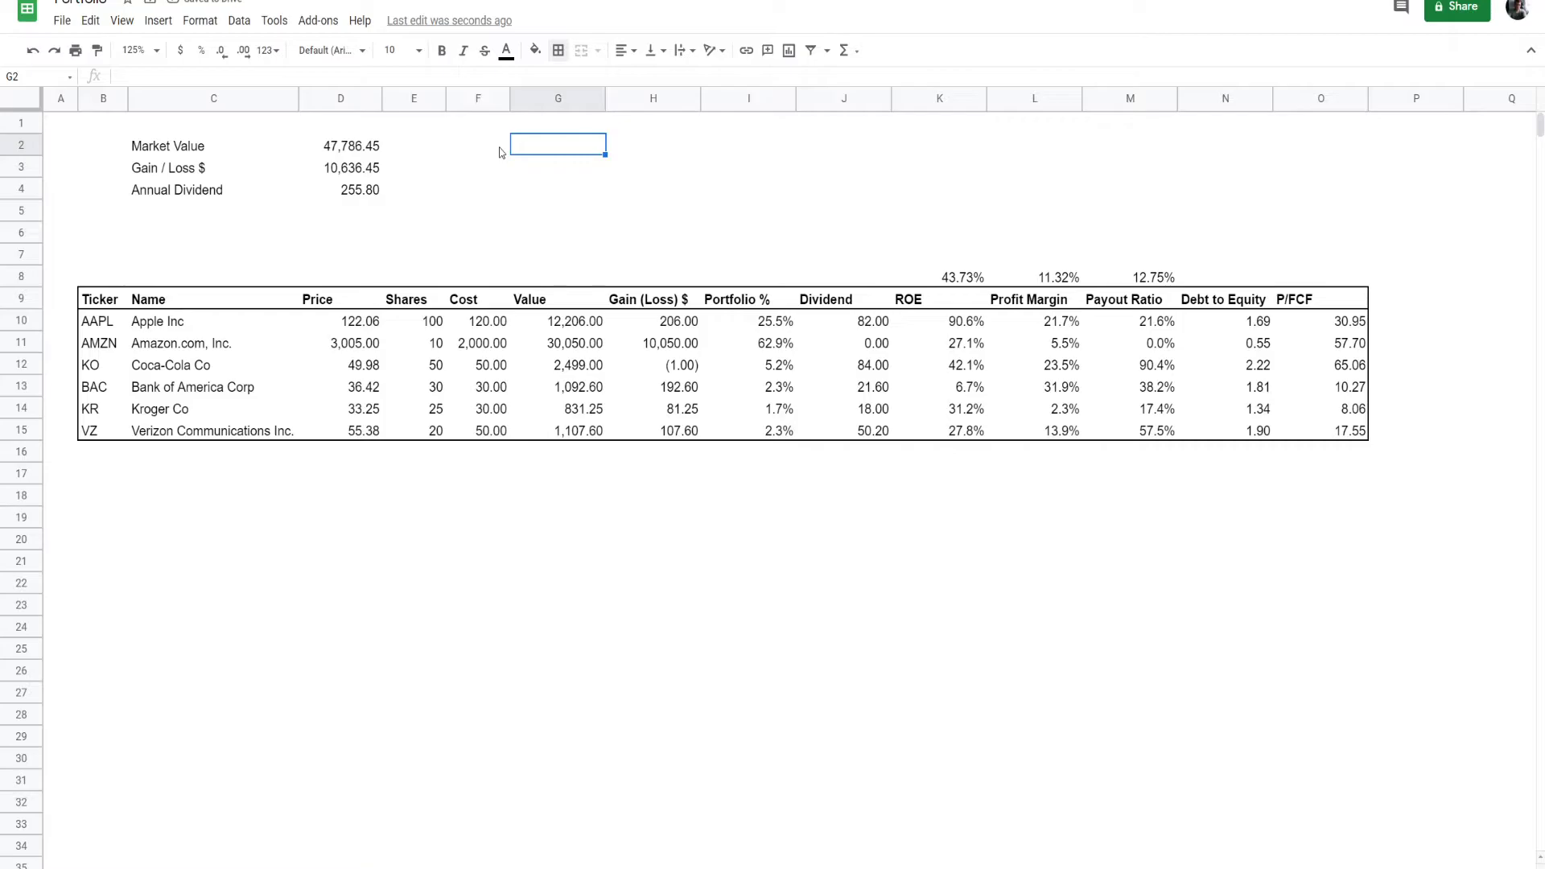
# - Insert a row above the summary and add a "Fundamentals" heading merged and centred across G2:H2
pyautogui.rightClick(21, 146)
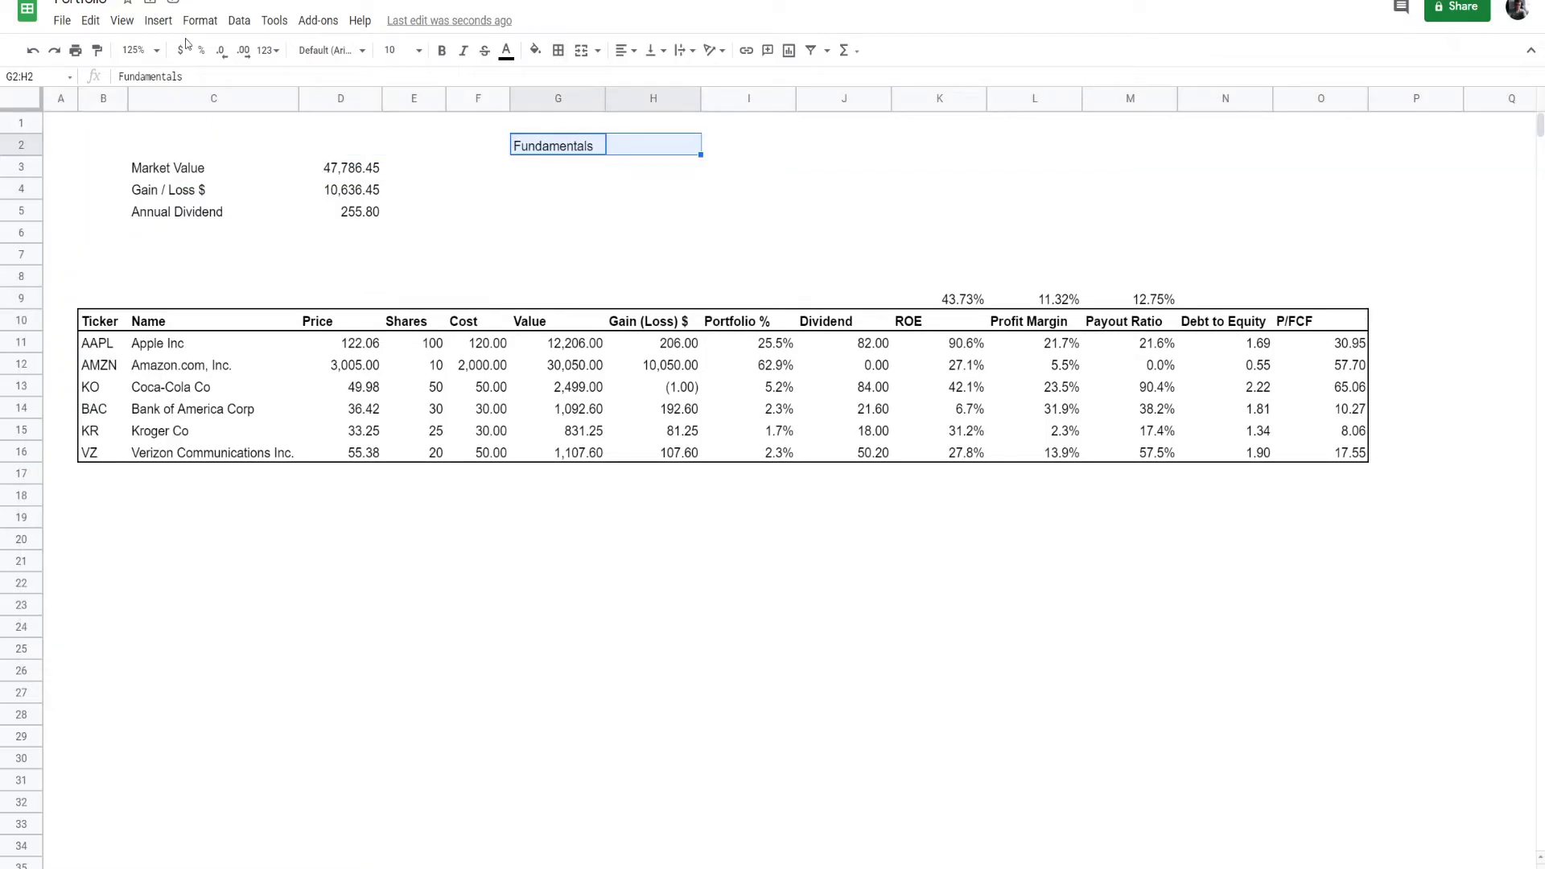
pyautogui.click(581, 50)
pyautogui.click(622, 50)
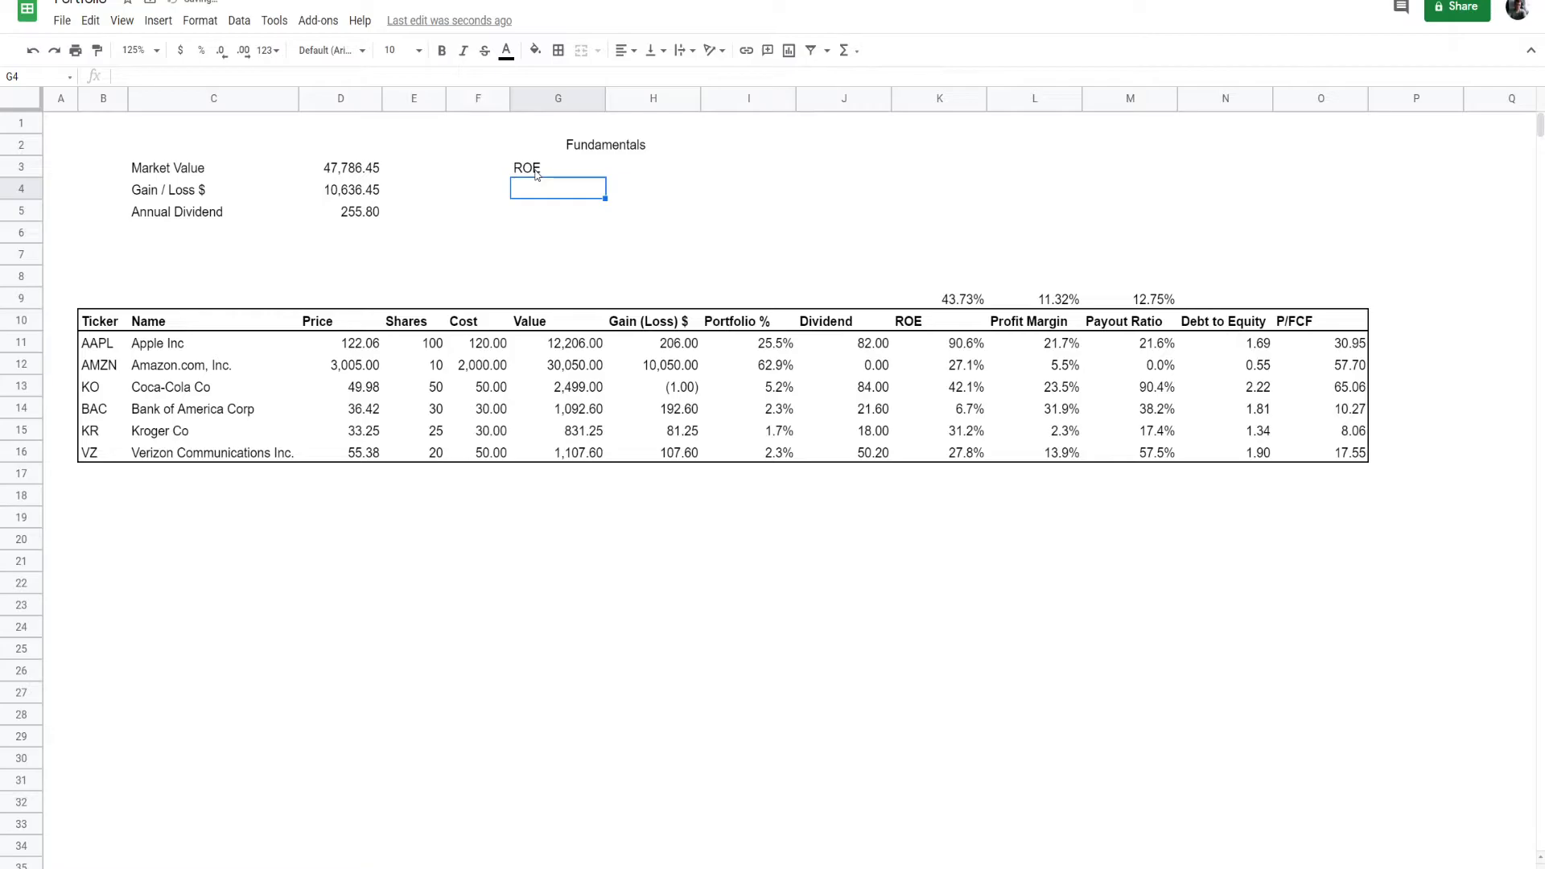
# - Enter the labels Profit Margin, Payout Ratio, Debt to Equity and P/FCF below ROE in G4:G7
pyautogui.write('Profit Margin')
pyautogui.press('Return')
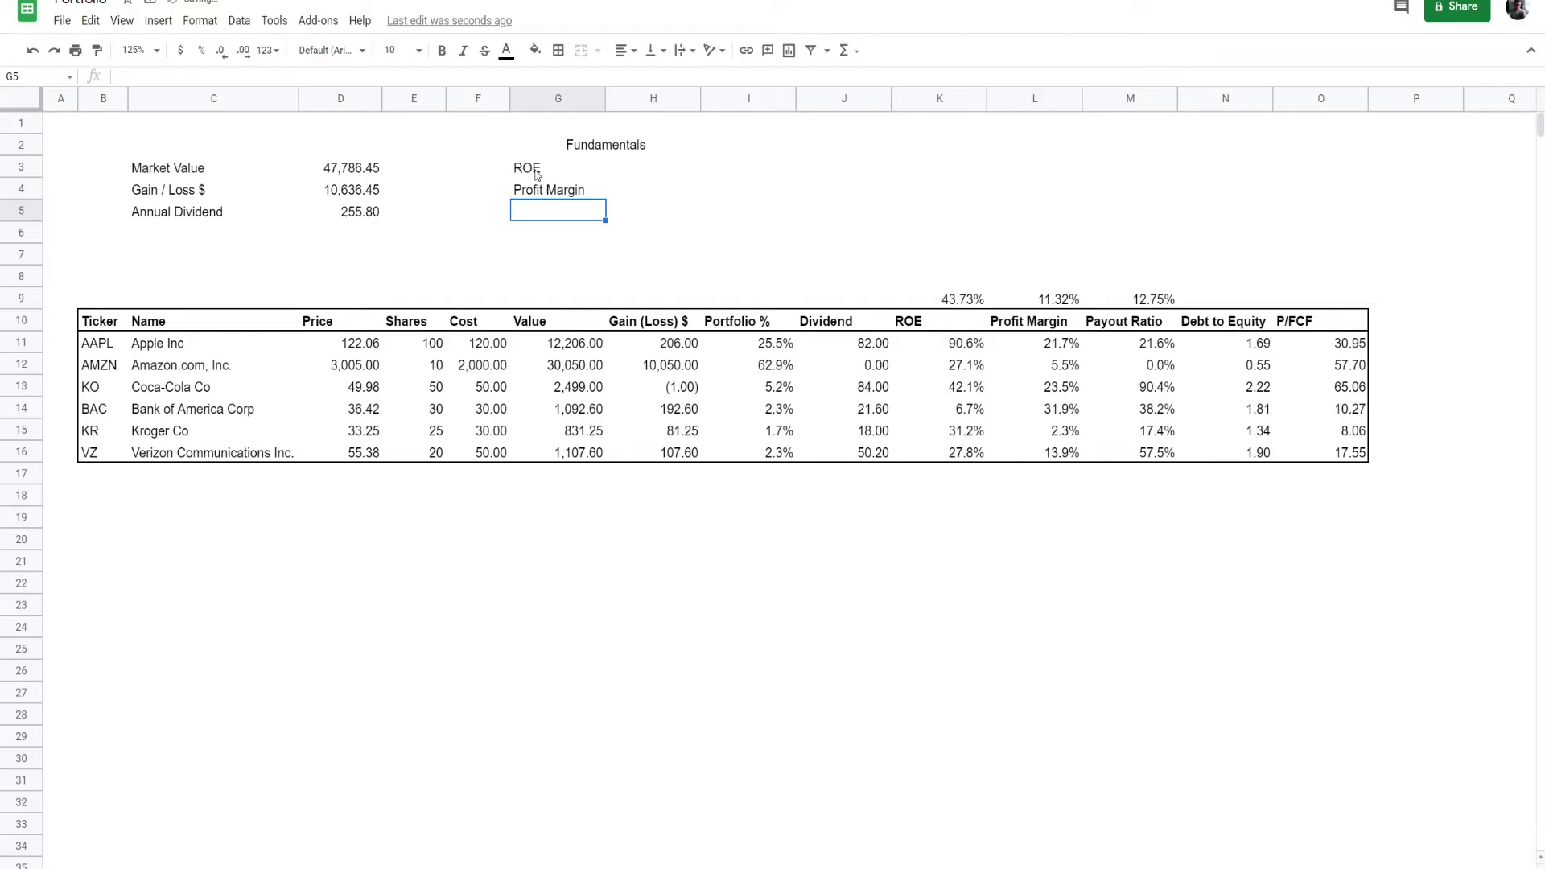
pyautogui.write('Payout Ratio')
pyautogui.press('Return')
pyautogui.write('Debt to Equity')
pyautogui.press('Return')
pyautogui.write('P/FCF')
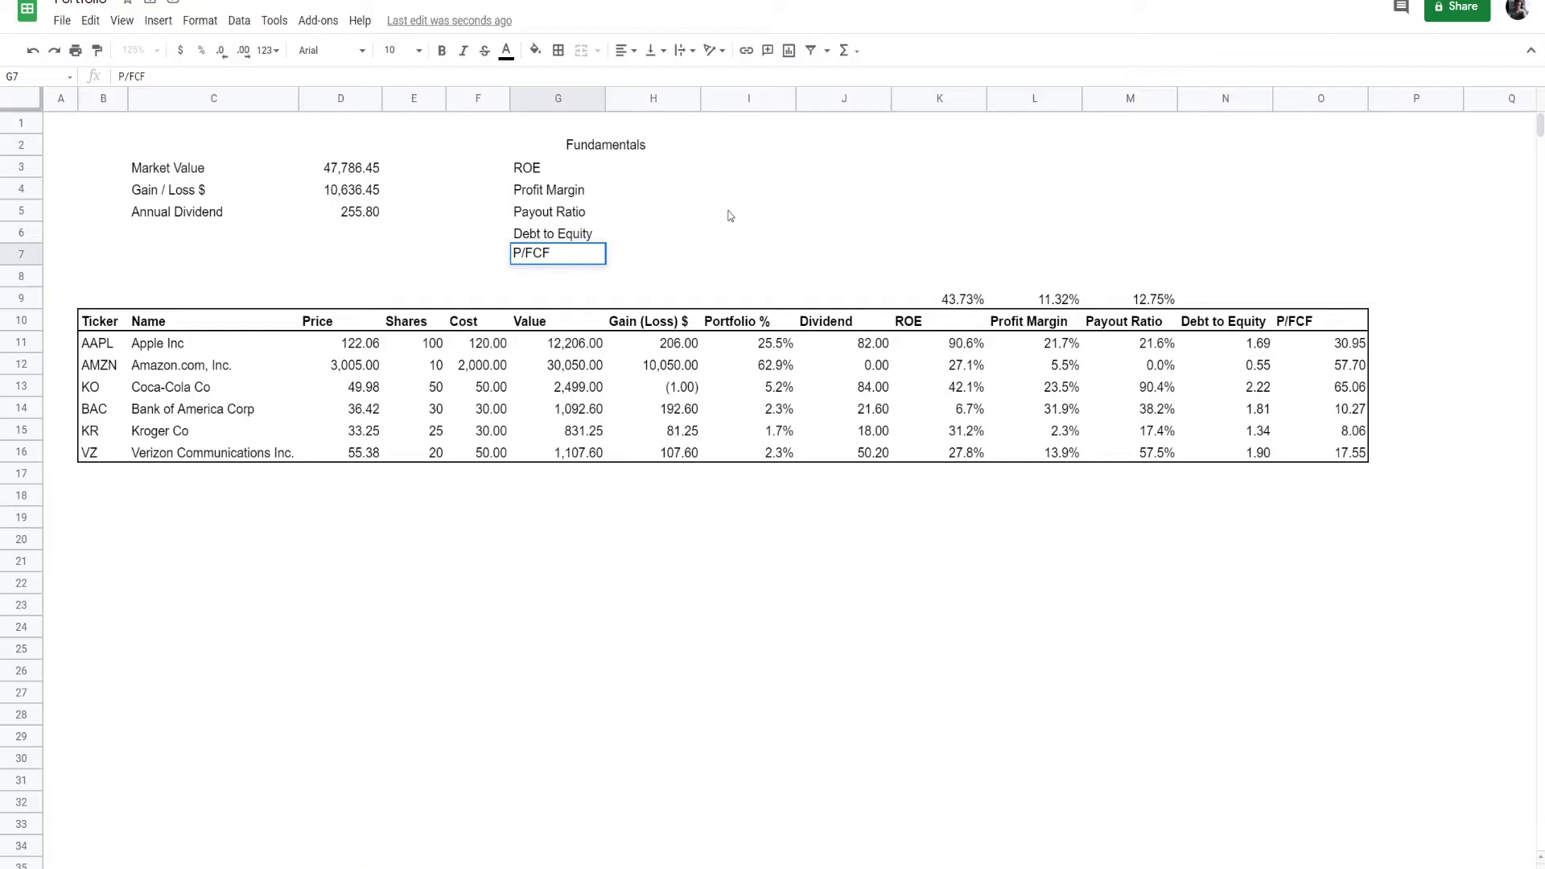
# - Move the weighted ROE, Profit Margin and Payout Ratio to H3:H5 and enter =SUMPRODUCT($I$11:$I$16,N11:N16) for Debt to Equity in H6
pyautogui.click(684, 166)
pyautogui.write('=')
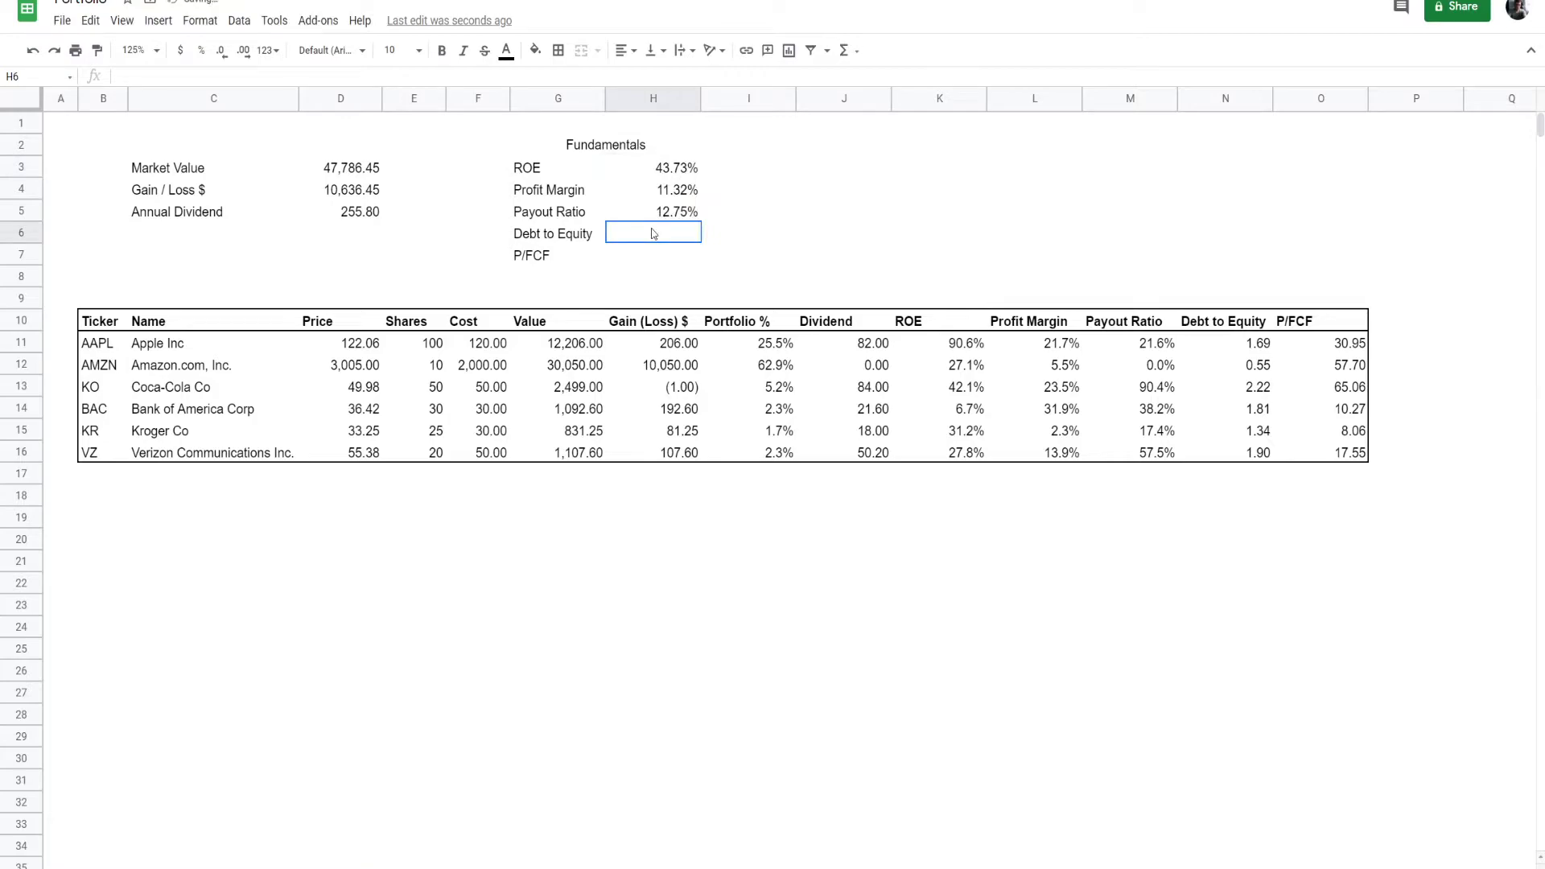
pyautogui.tripleClick(690, 219)
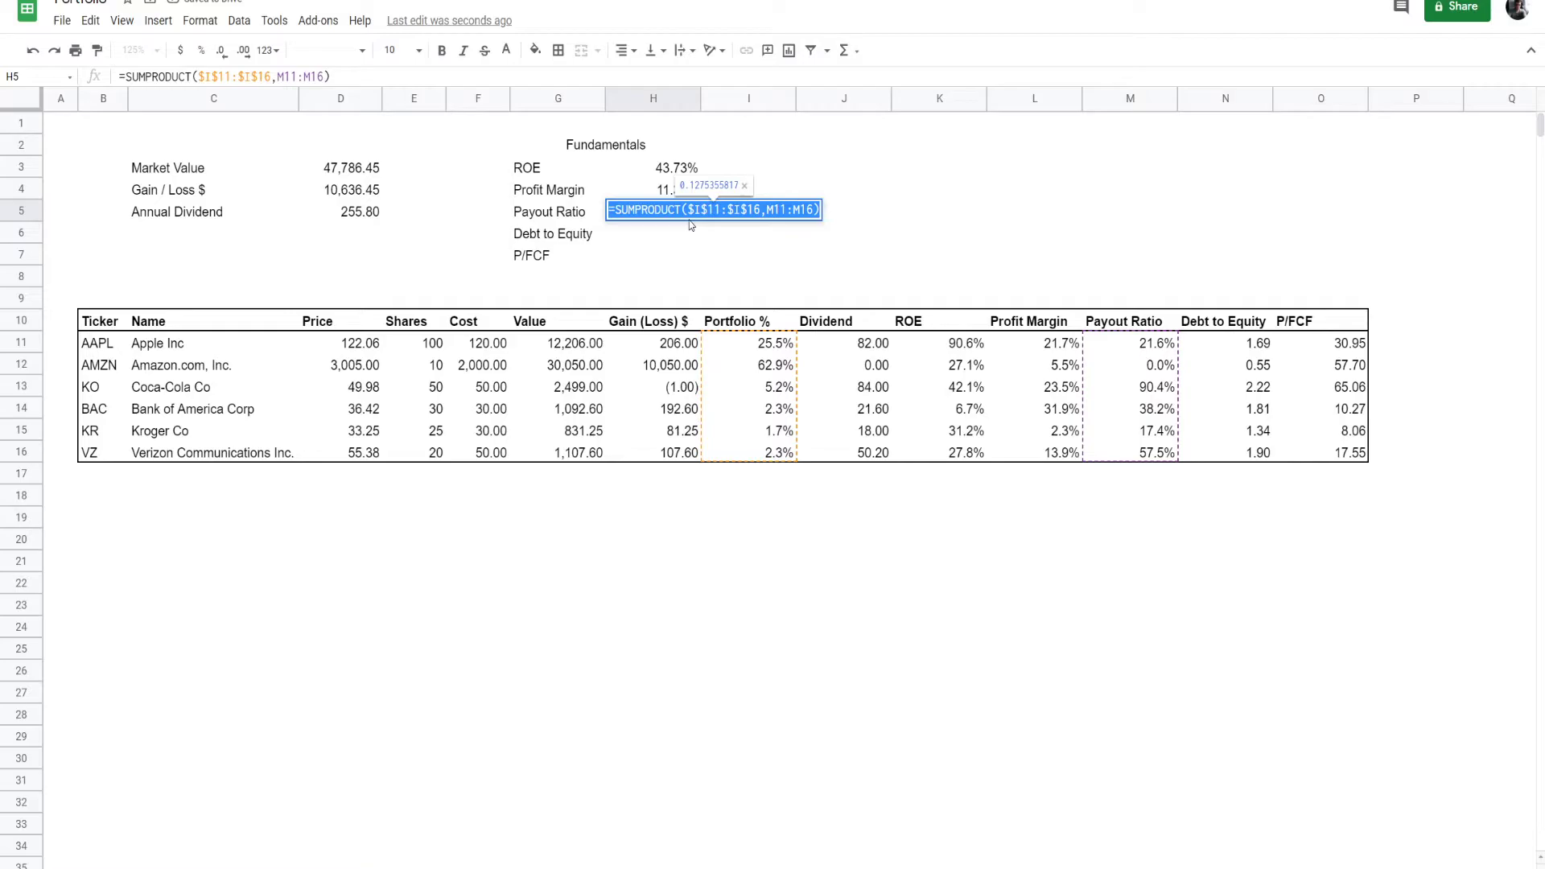
pyautogui.click(680, 239)
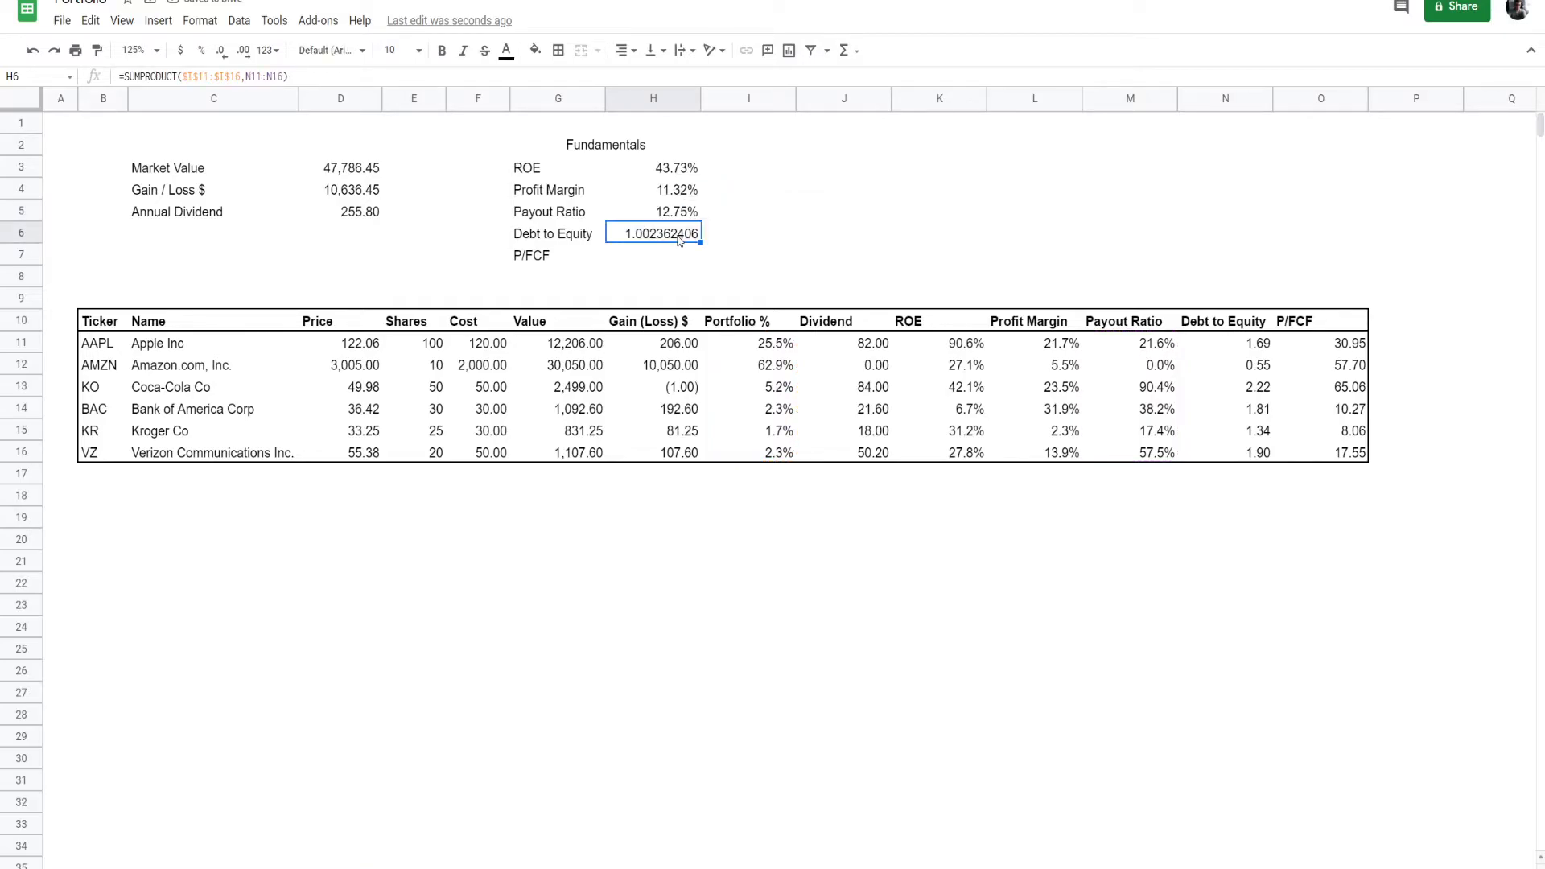
# - Enter =SUMPRODUCT($I$11:$I$16,O11:O16) for P/FCF in H7 and apply the Number format to H6:H7
pyautogui.press('Up')
pyautogui.press('Up')
pyautogui.press('Up')
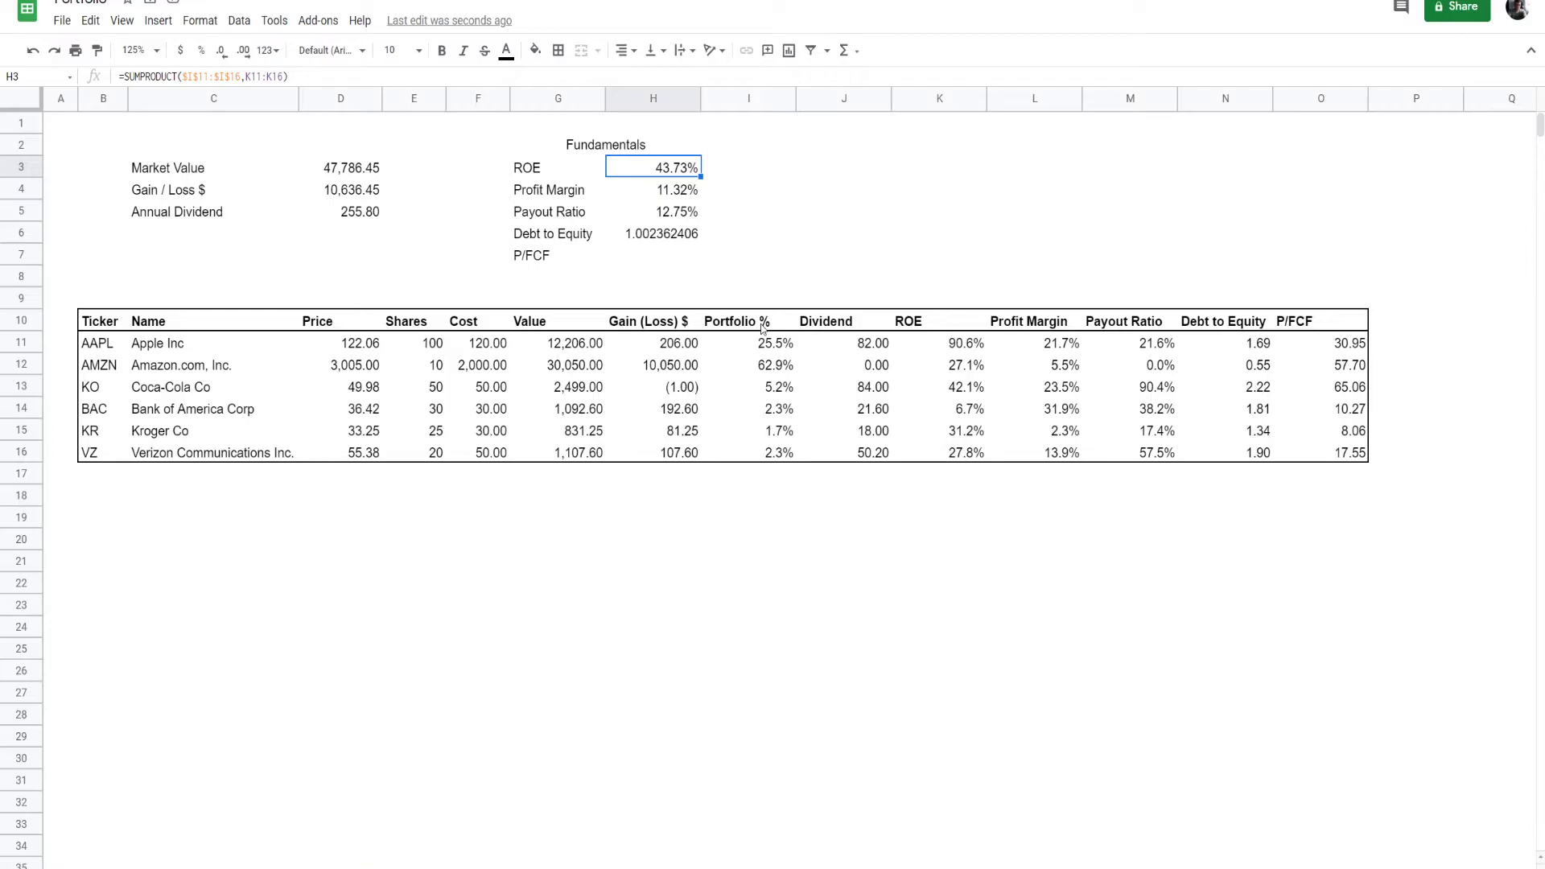
pyautogui.click(657, 231)
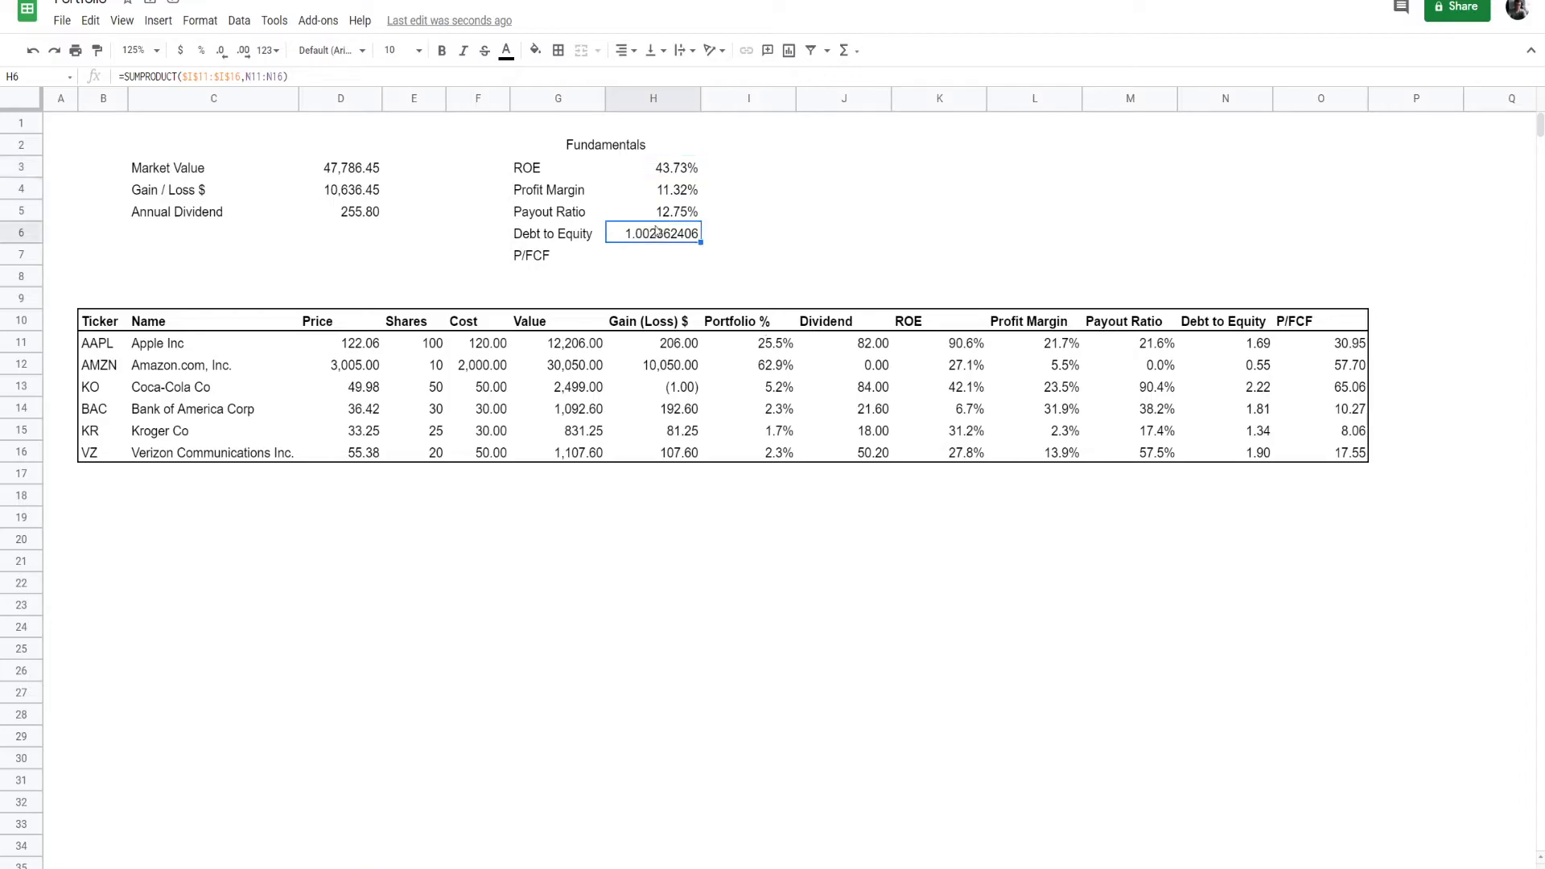
pyautogui.keyDown('shift'); pyautogui.click(670, 263); pyautogui.keyUp('shift')
pyautogui.click(270, 49)
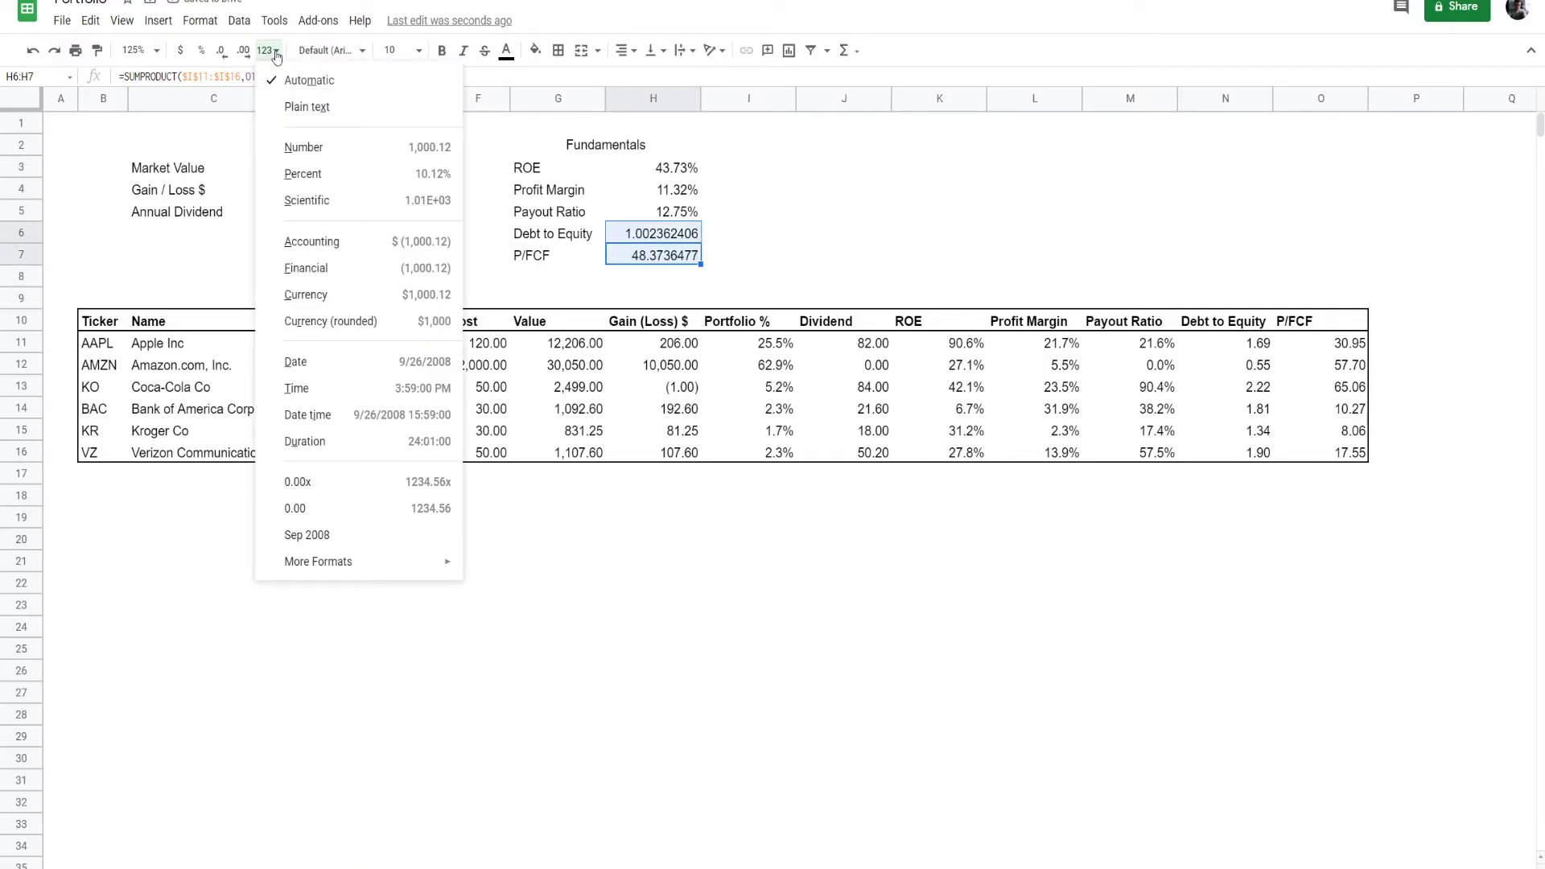
pyautogui.click(304, 147)
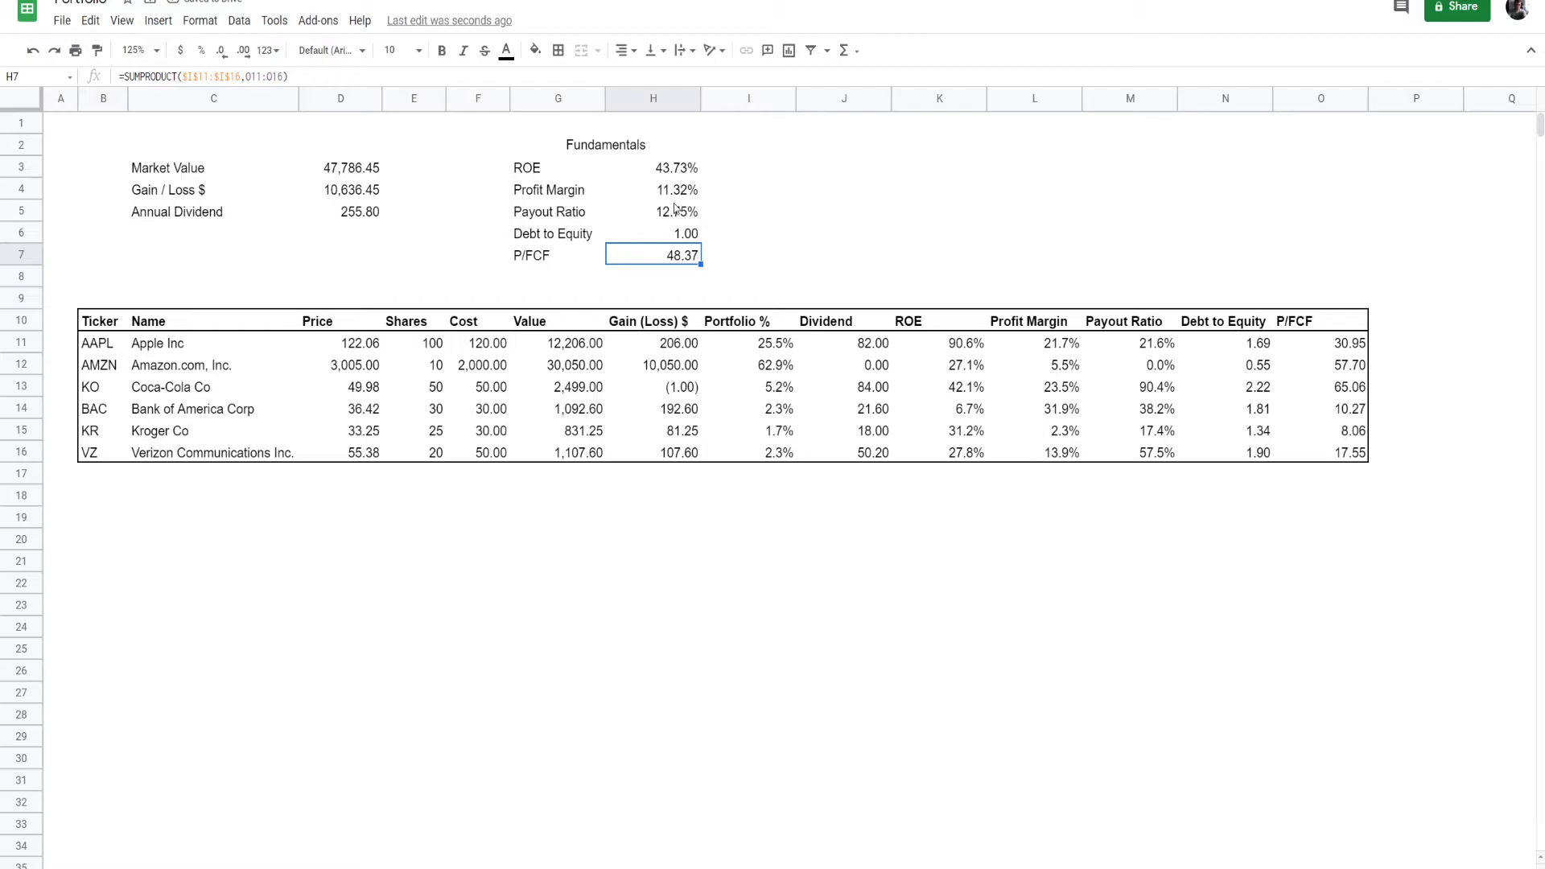
# - Insert a row above VZ and add the WMT holding with 25 shares at a cost of 100, extending the formulas across it
pyautogui.write('w')
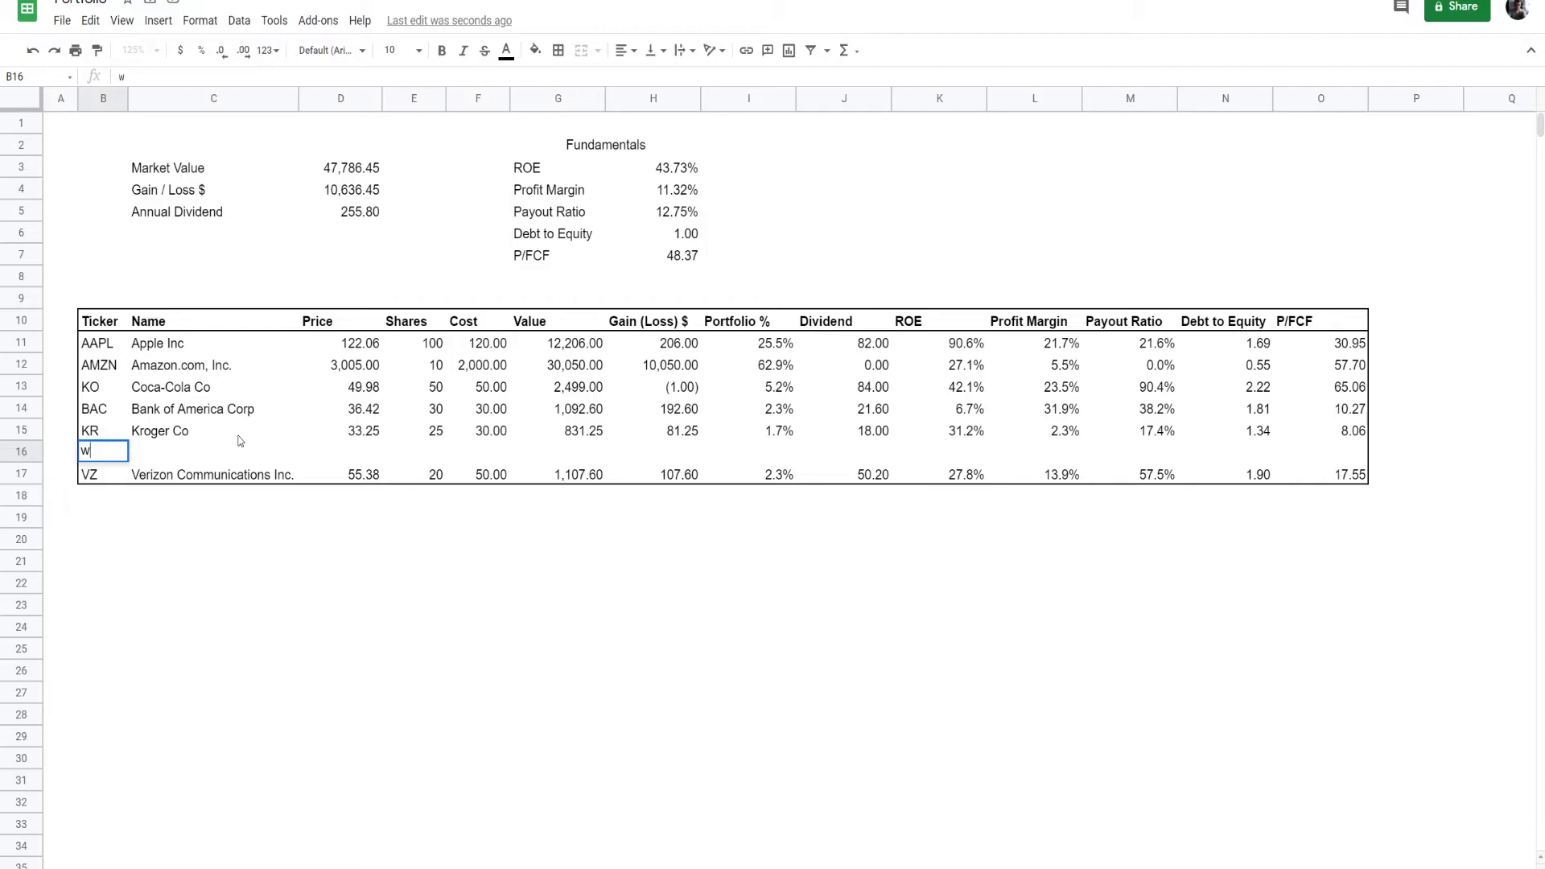
pyautogui.write('mt')
pyautogui.press('Tab')
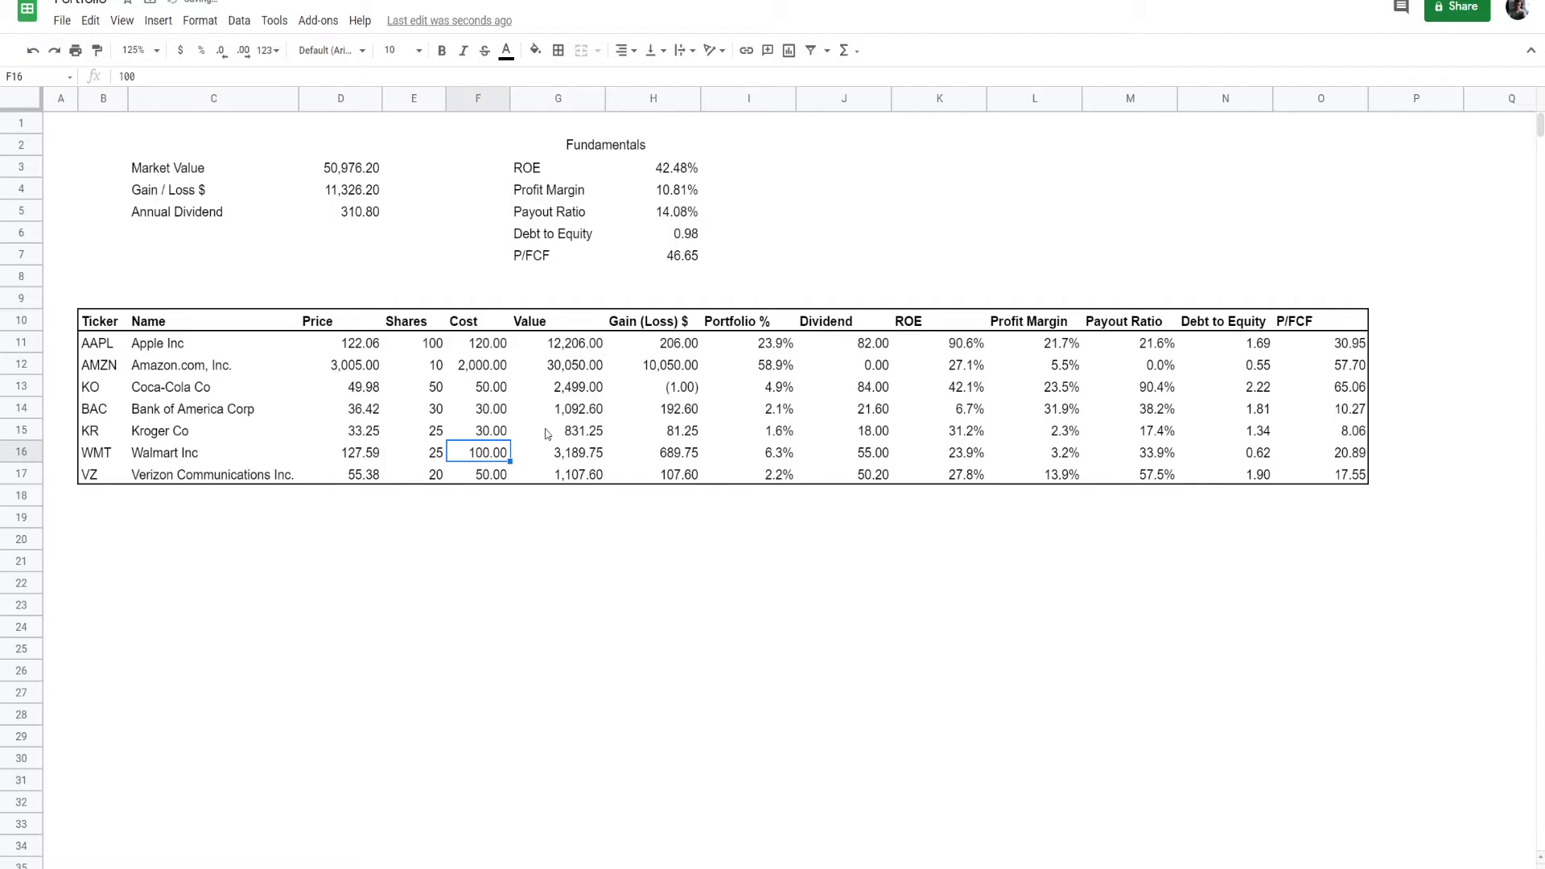
pyautogui.click(659, 167)
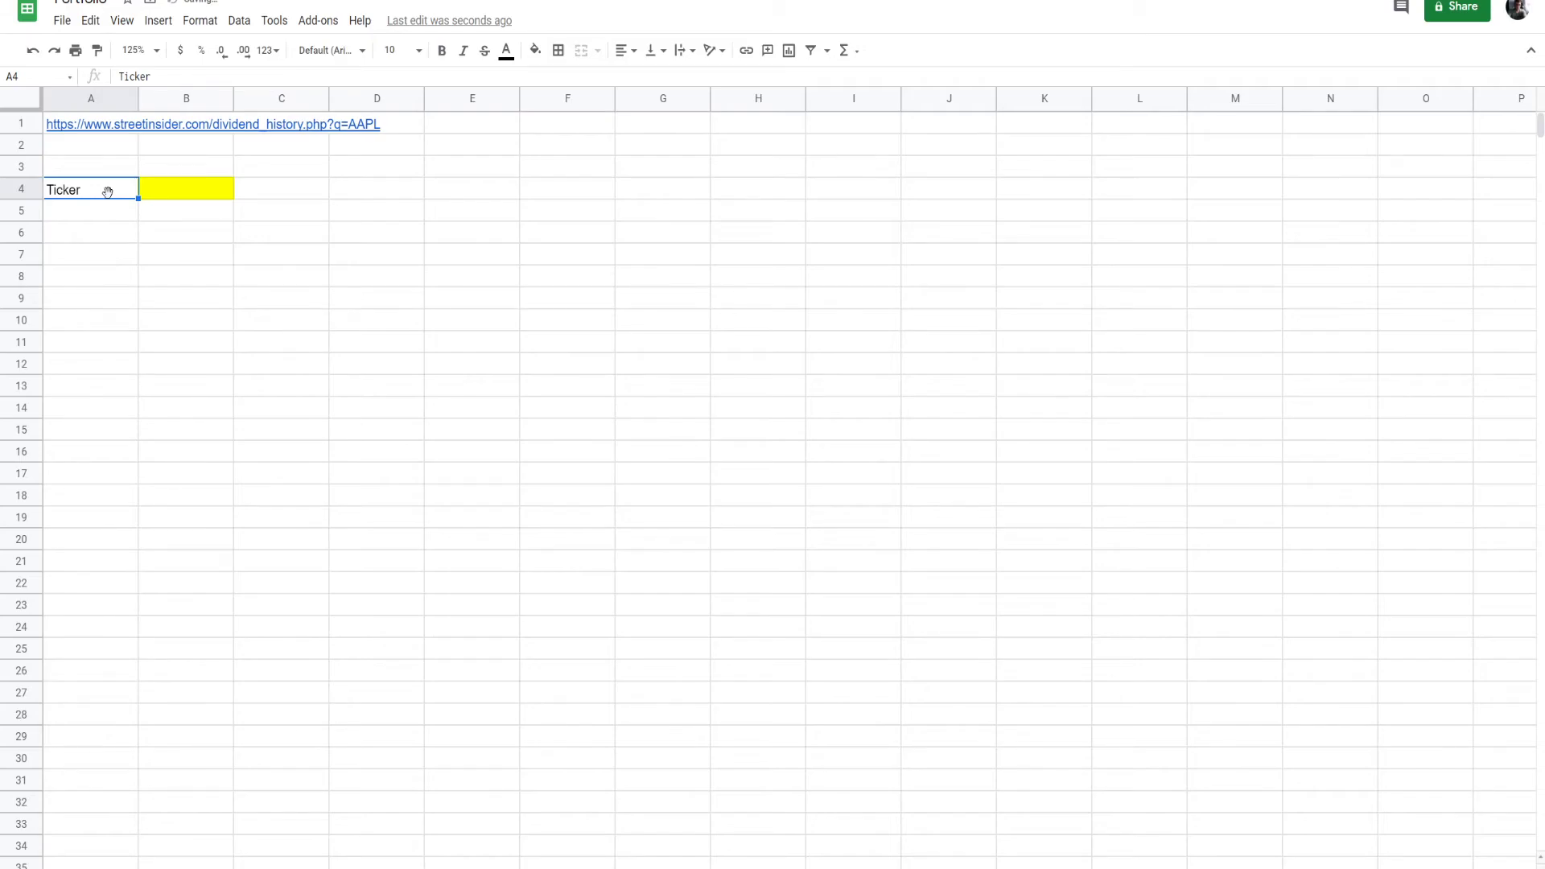
# - Right-align the Ticker label and arrange it in B2 beside the yellow input cell C2 on the dividend sheet, with gridlines hidden
pyautogui.hotkey('ctrl', 'shift', 'r')
pyautogui.click(110, 245)
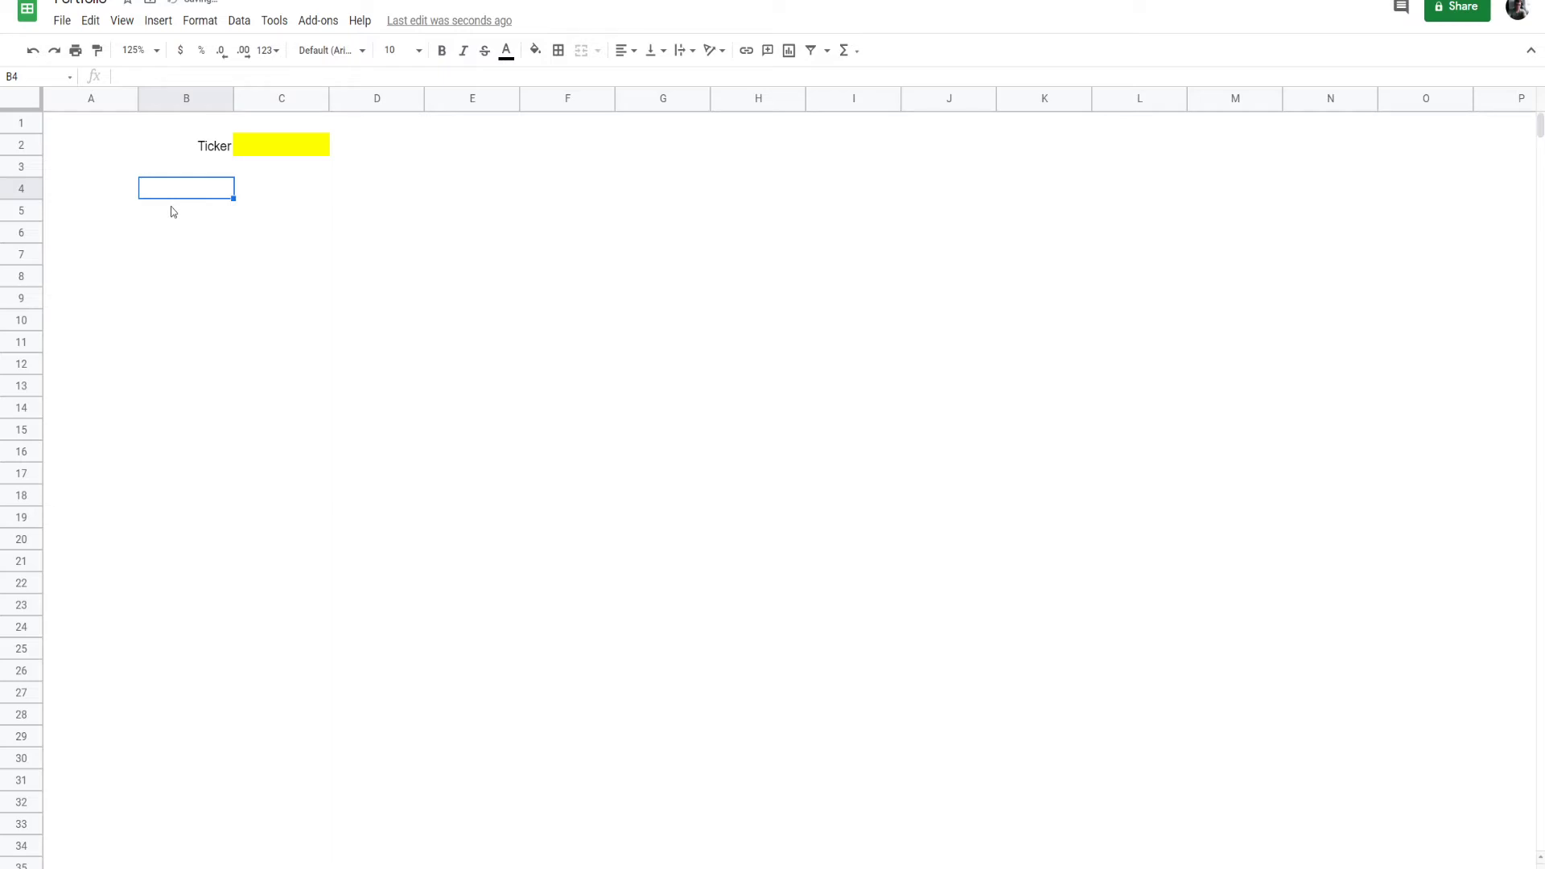
pyautogui.write('=IFERROR(IMPORTHTML("https://www.streetinsider.com/dividend_history.php?q="&')
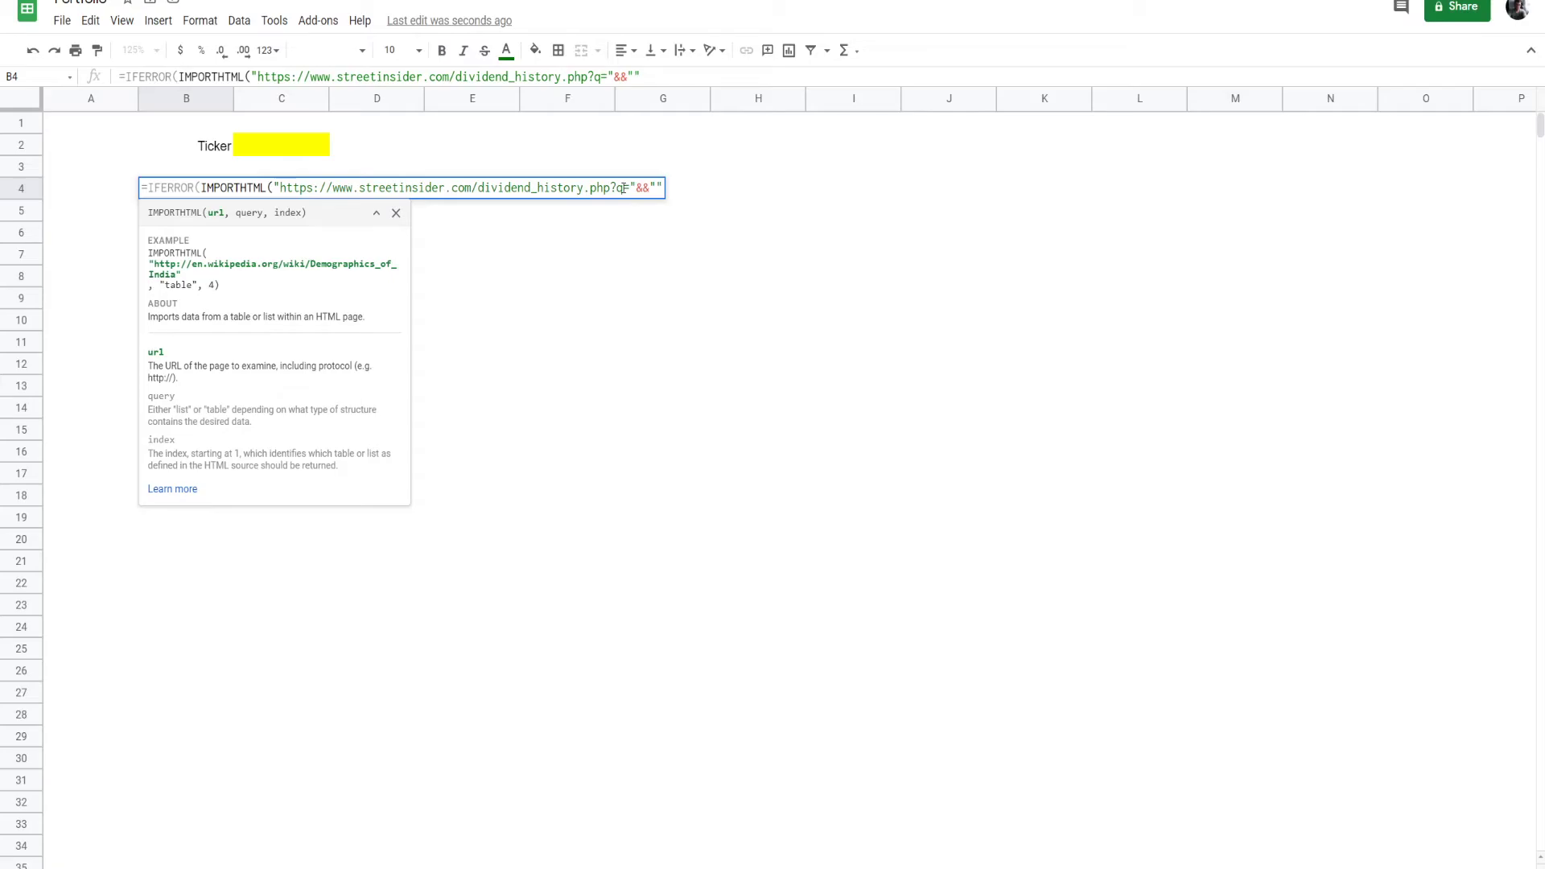
pyautogui.write('C2&')
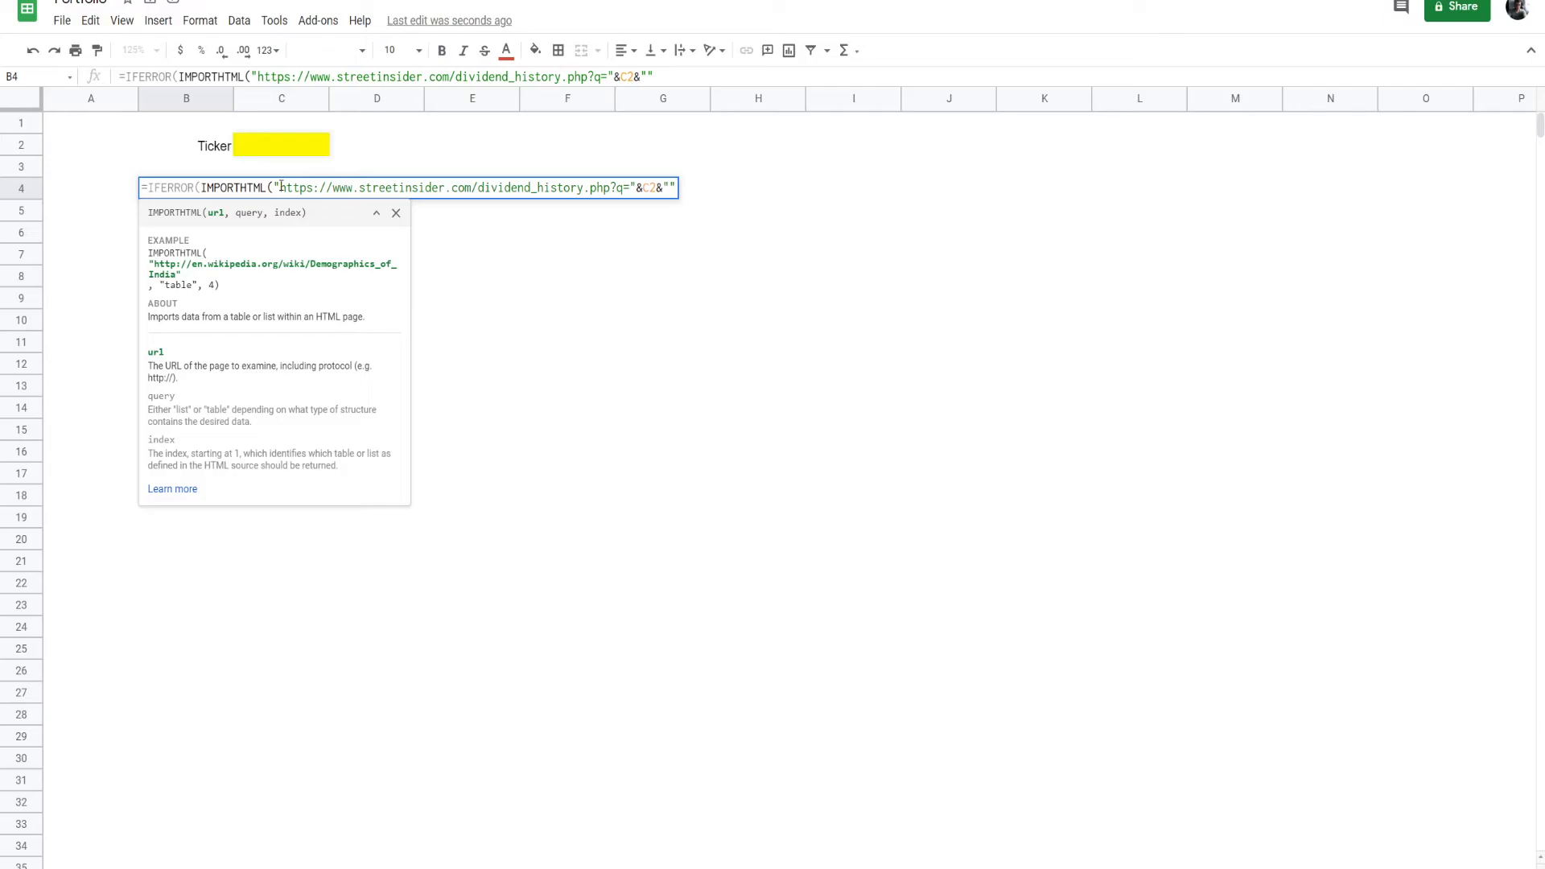
pyautogui.write(',"TABLE",1),')
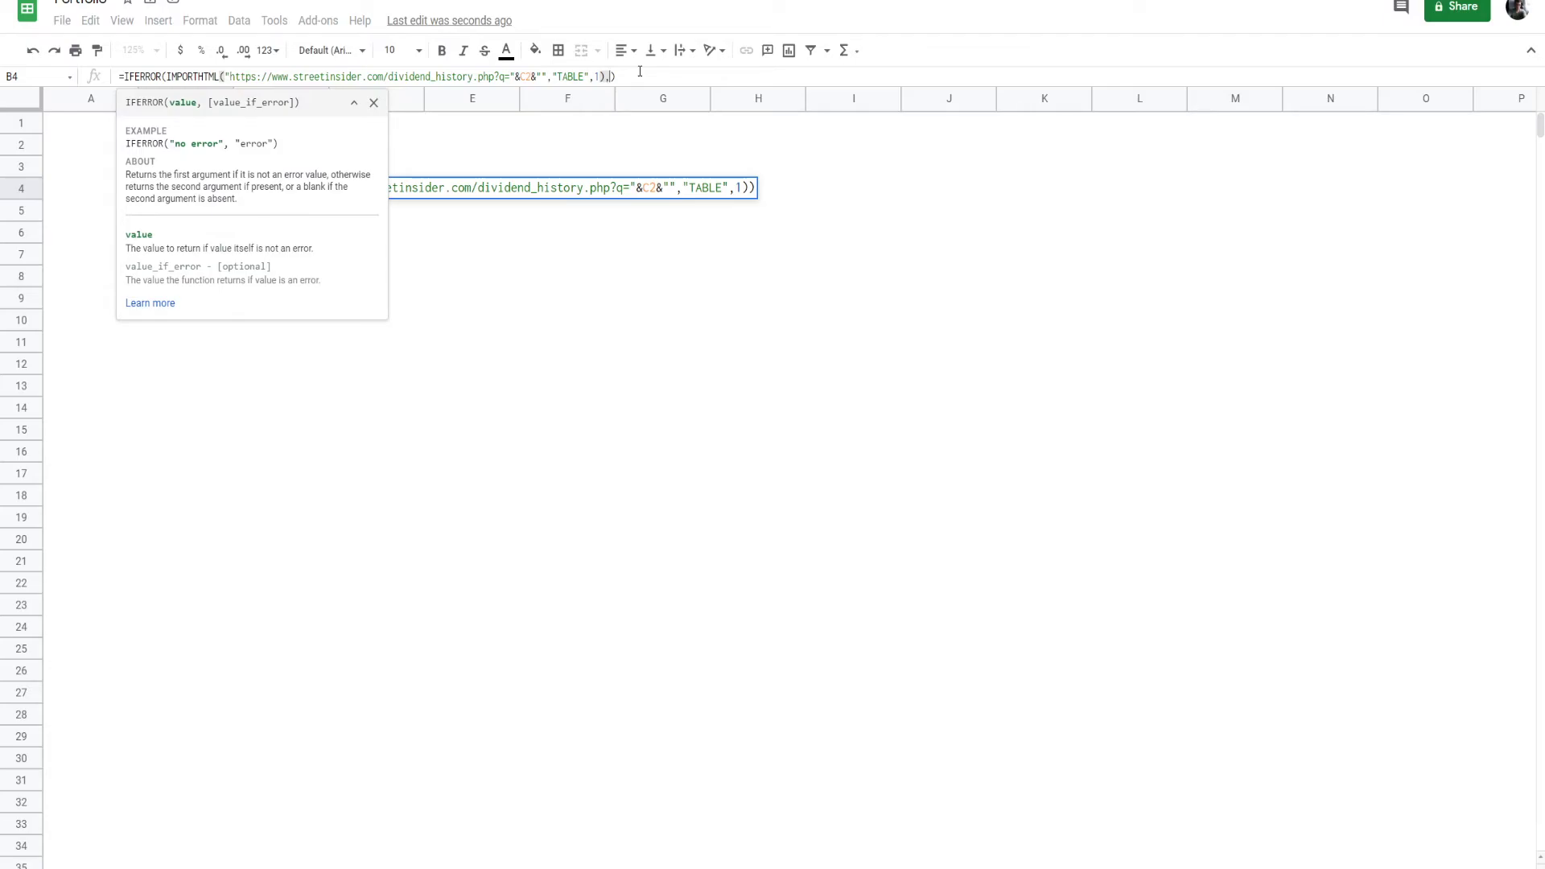
pyautogui.write('""')
pyautogui.press('Return')
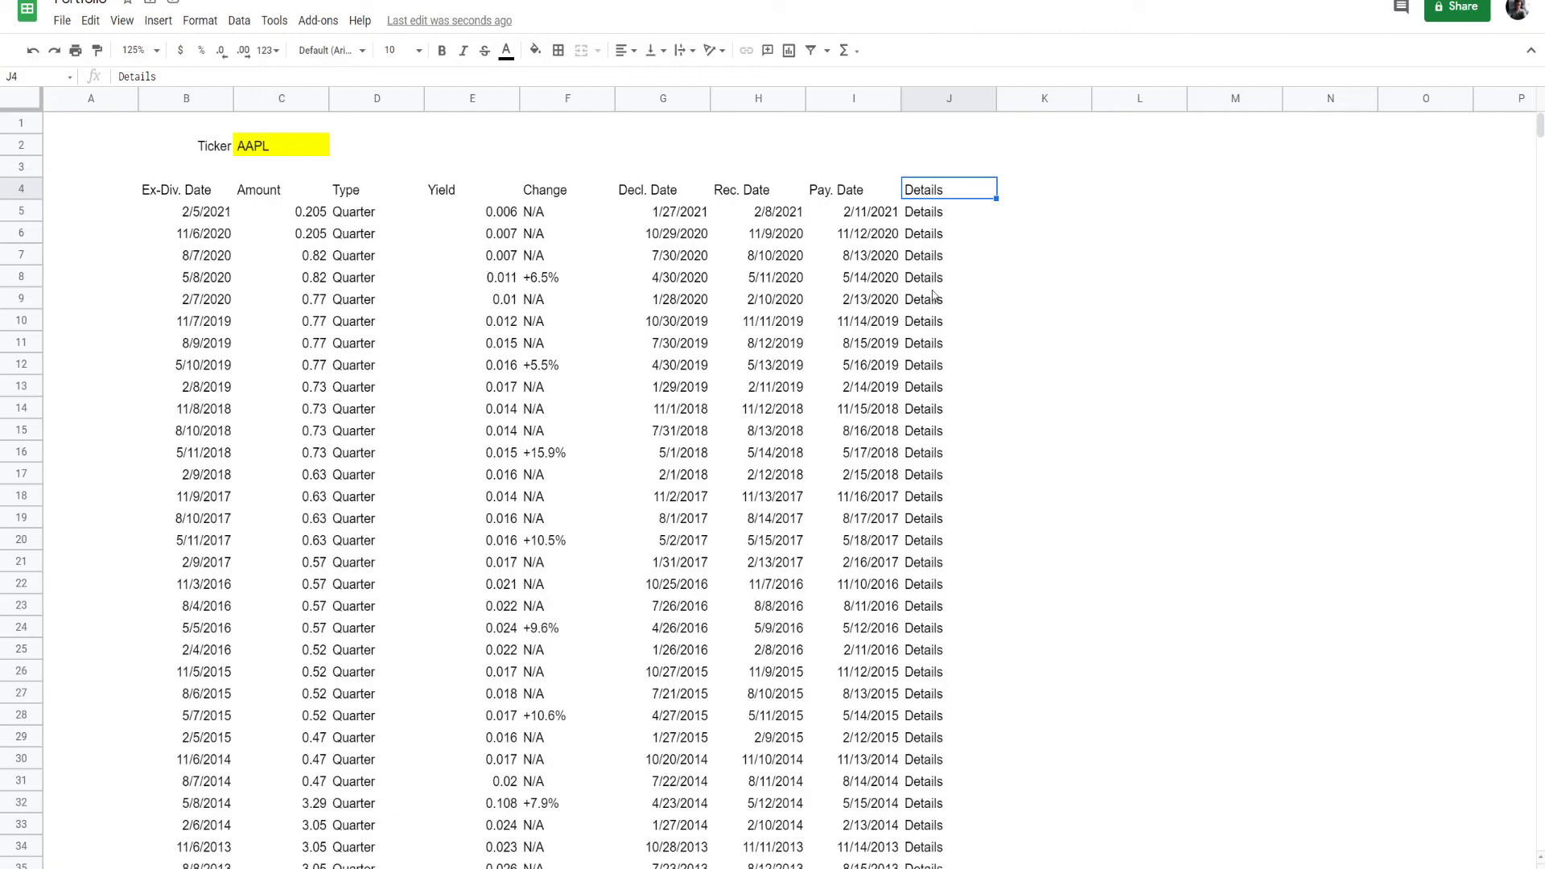
# - Set the ticker in C2 to BAC, discard the scratch note in B3 and check the newest Ex-Div. Date
pyautogui.click(274, 151)
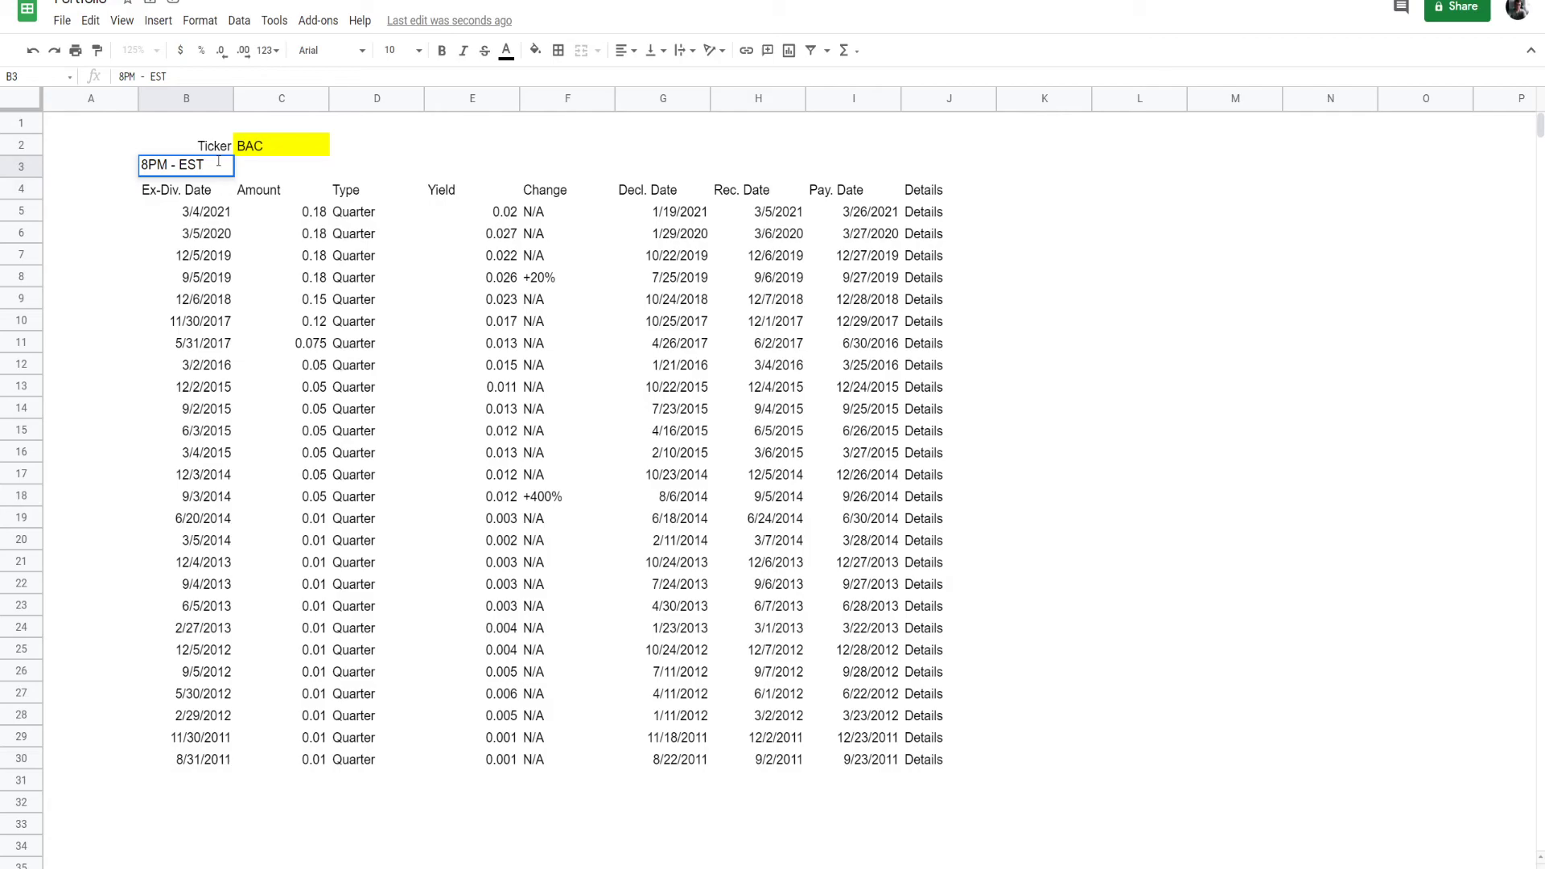
pyautogui.press('Escape')
pyautogui.click(191, 219)
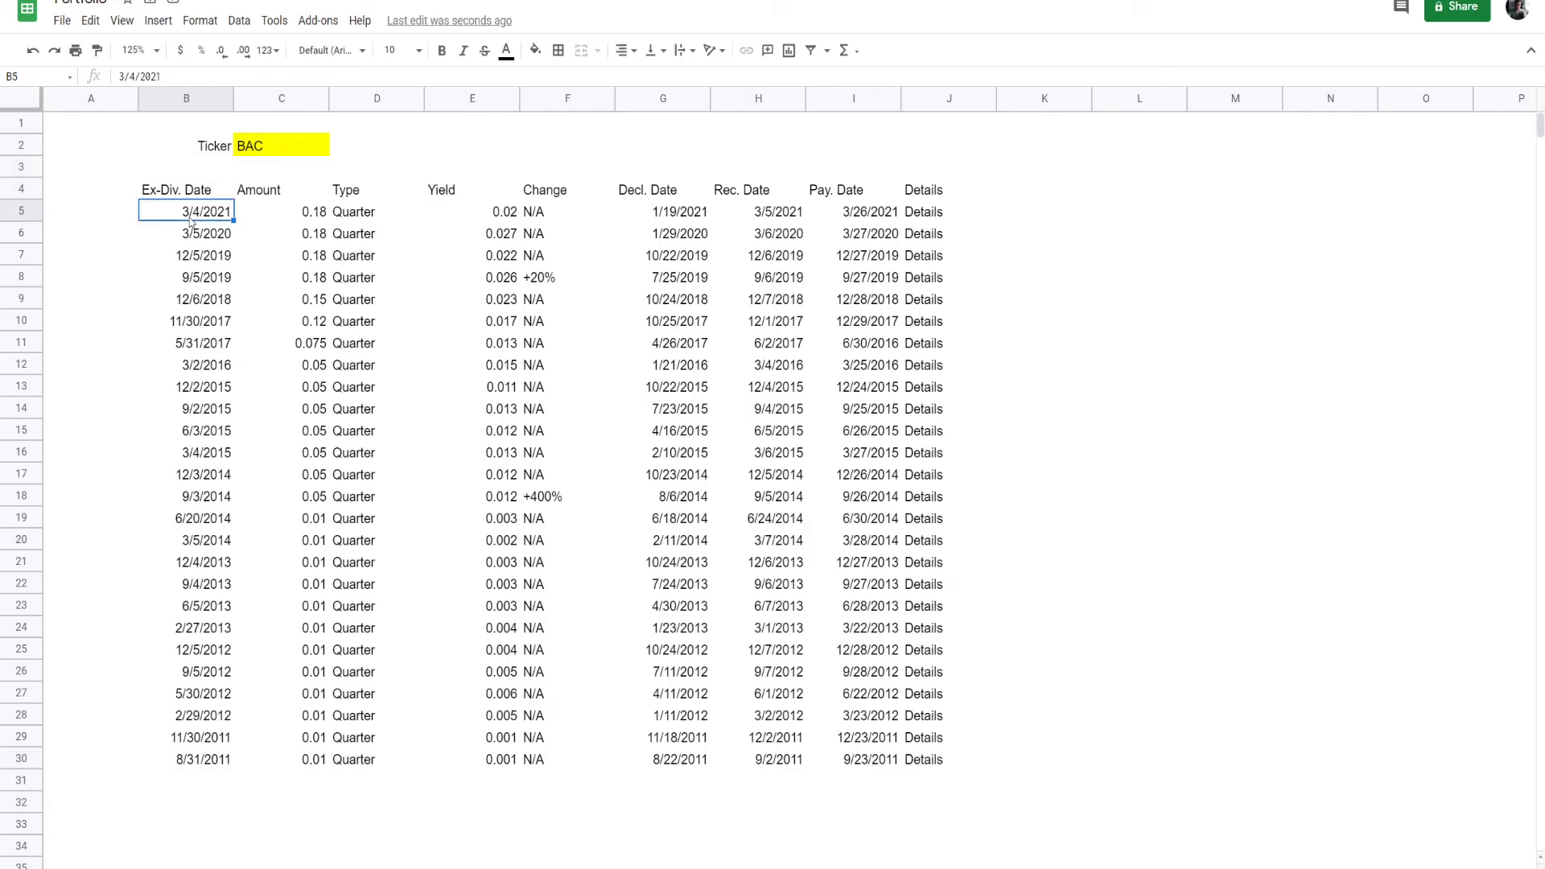